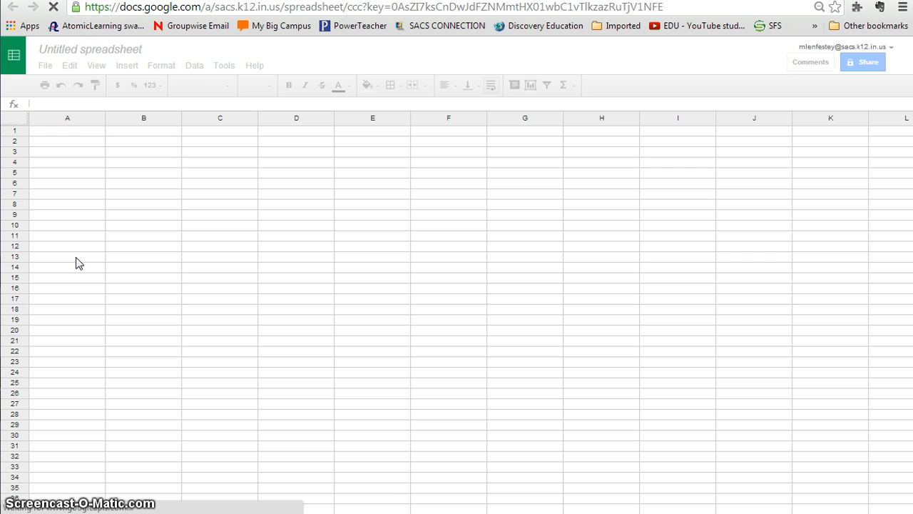
- Enter the column headers r (m) in A1 and v (m/s) in B1
click(63, 135)
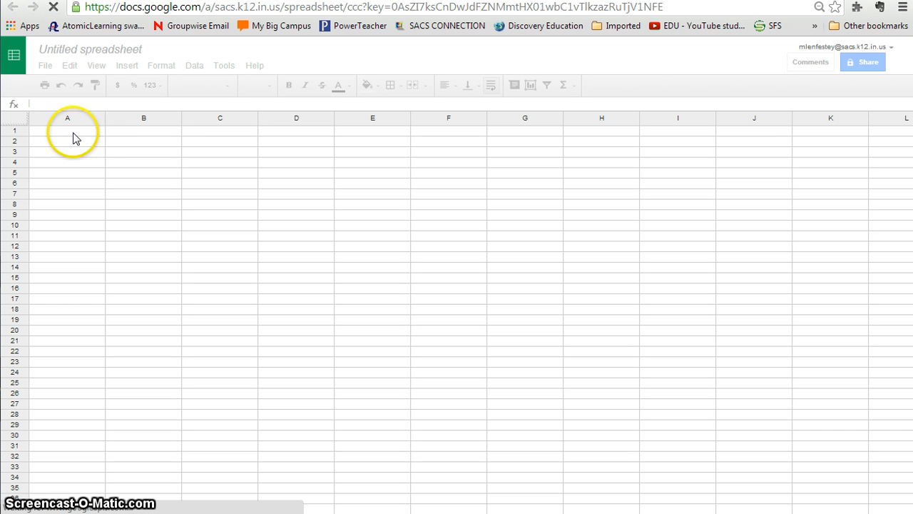
click(169, 223)
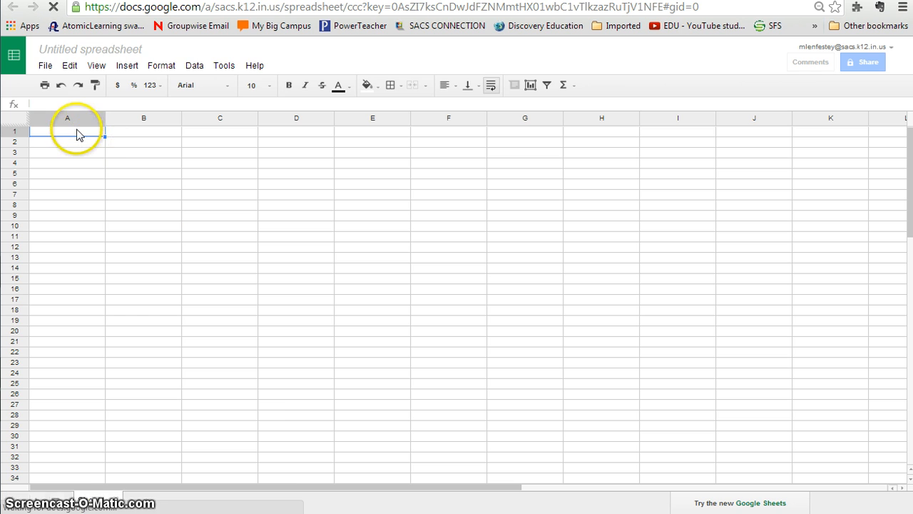
click(75, 132)
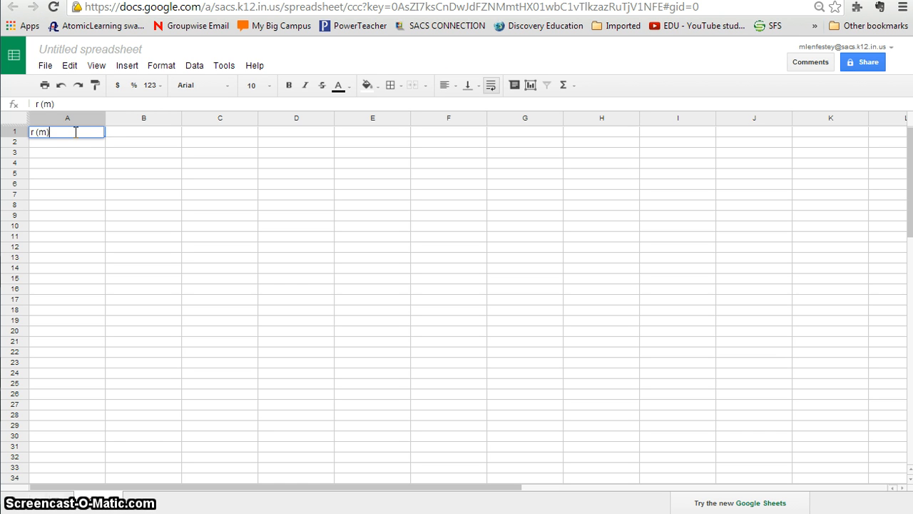
key(Tab)
text(v (m)
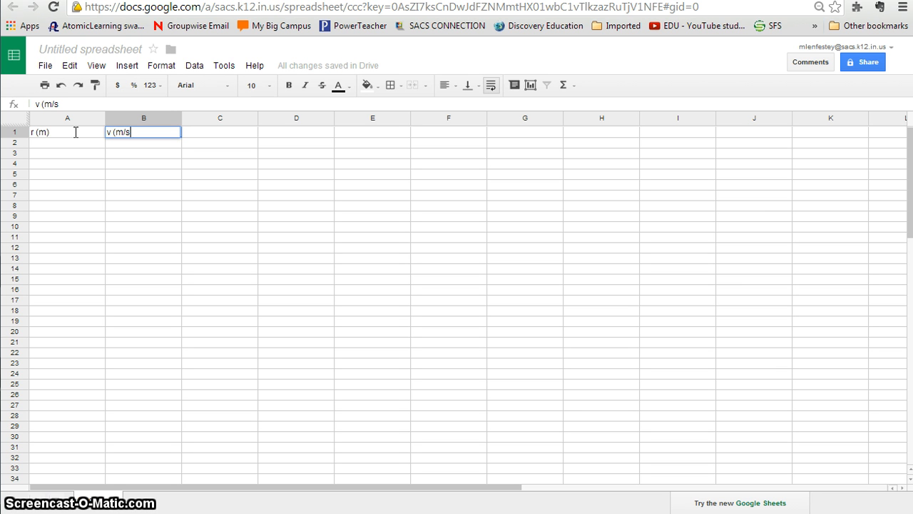
text(/s))
click(114, 166)
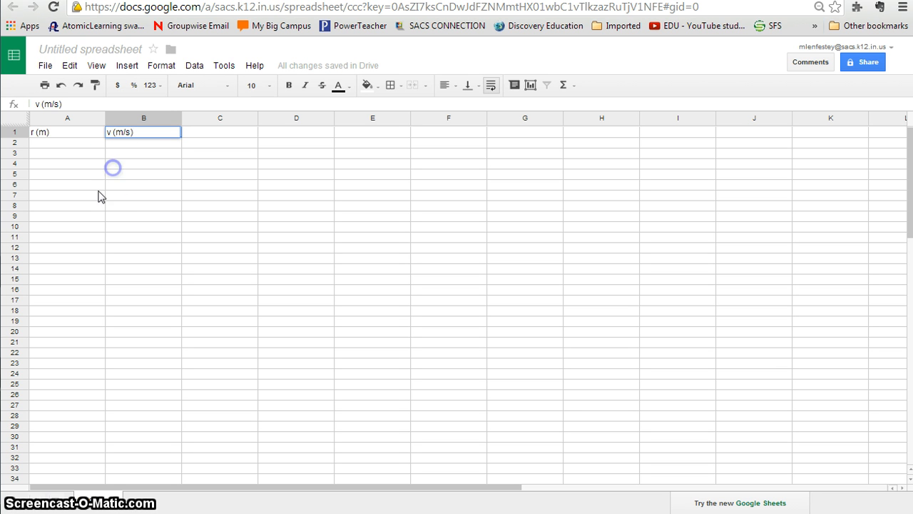
- Enter the headers T (N) in D1 and m (kg) in E1, leaving column C empty
click(284, 135)
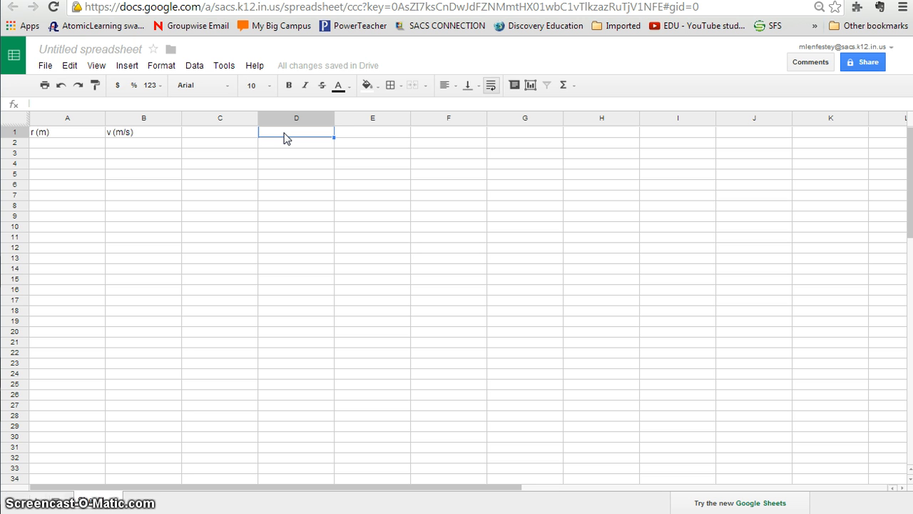
text(T)
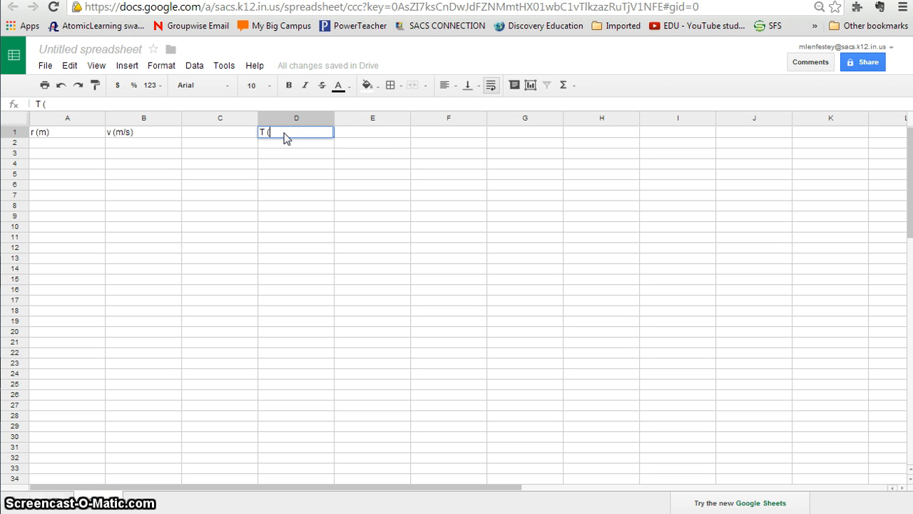
text( (N)
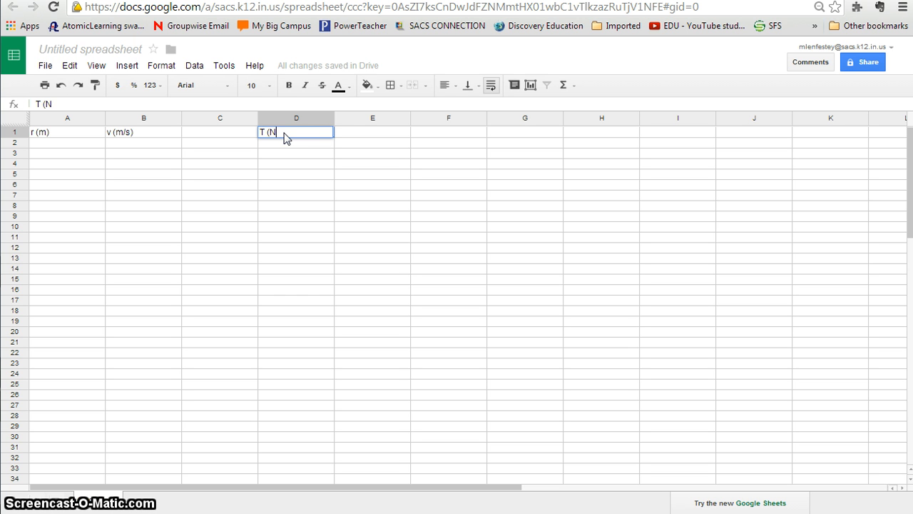
text())
key(Tab)
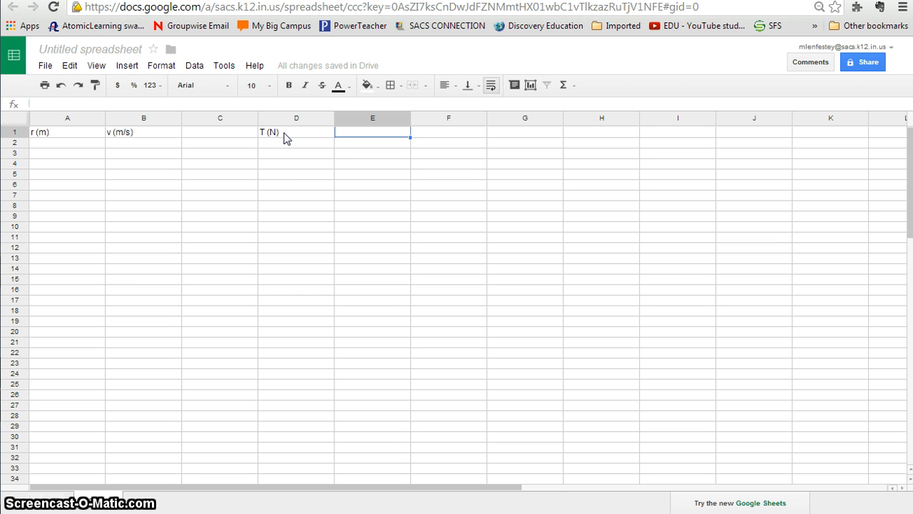
text(m (kg)
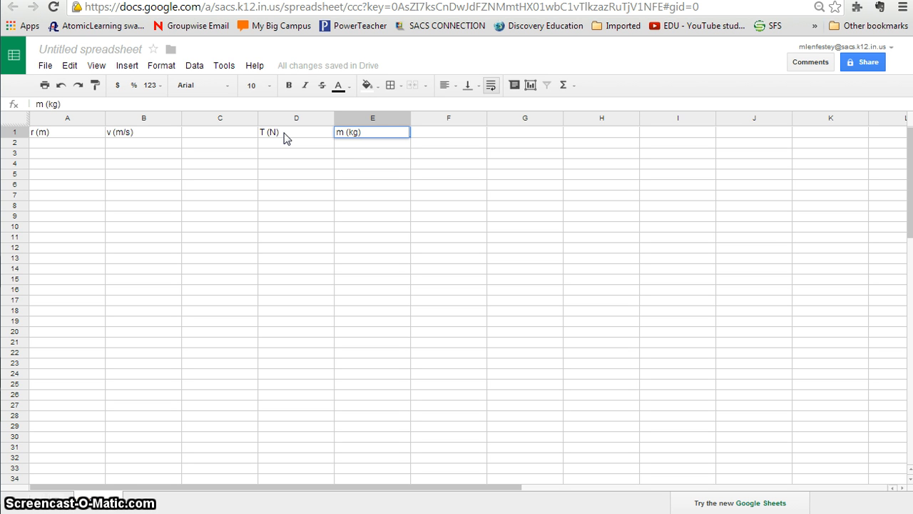
click(193, 312)
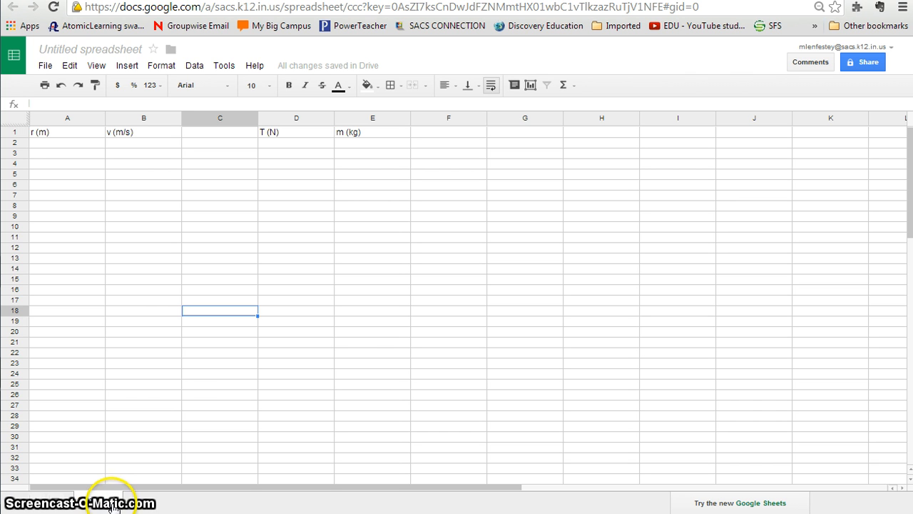
- Rename the first sheet of the spreadsheet
click(111, 500)
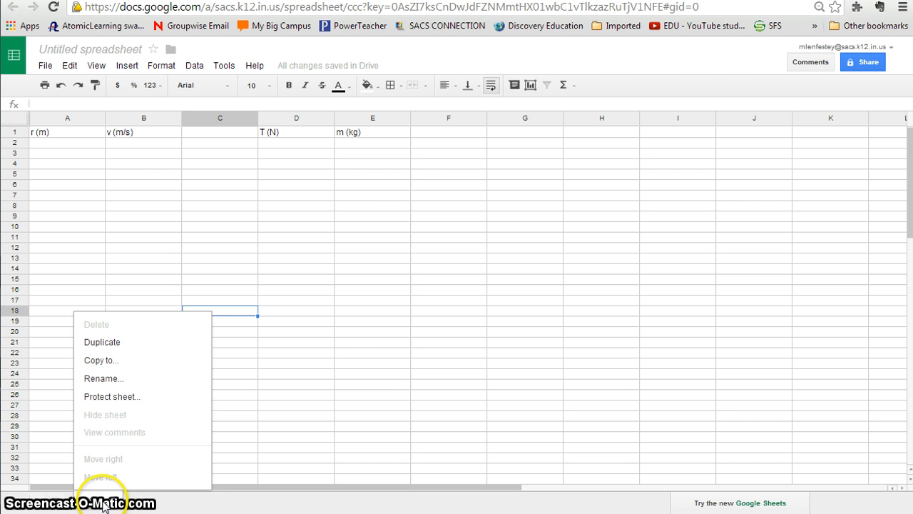
click(97, 378)
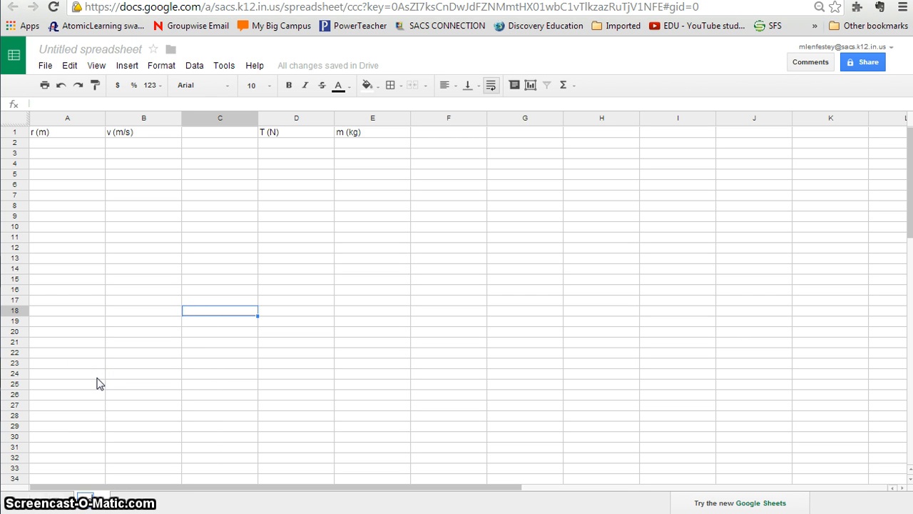
click(162, 385)
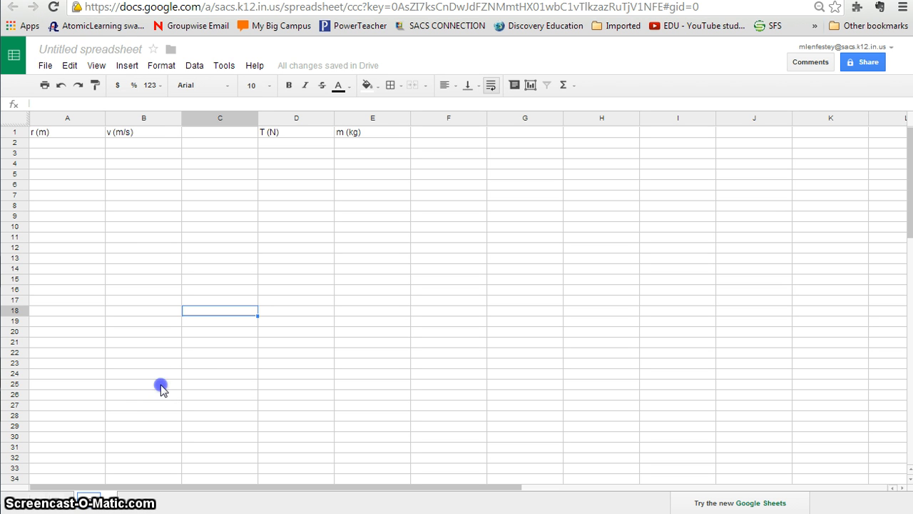
- Insert a second sheet and rename it
click(128, 66)
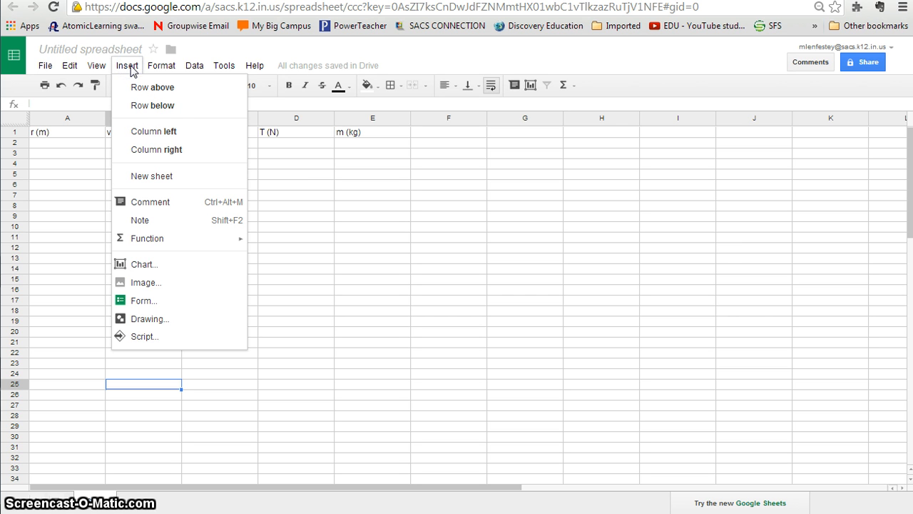
click(143, 177)
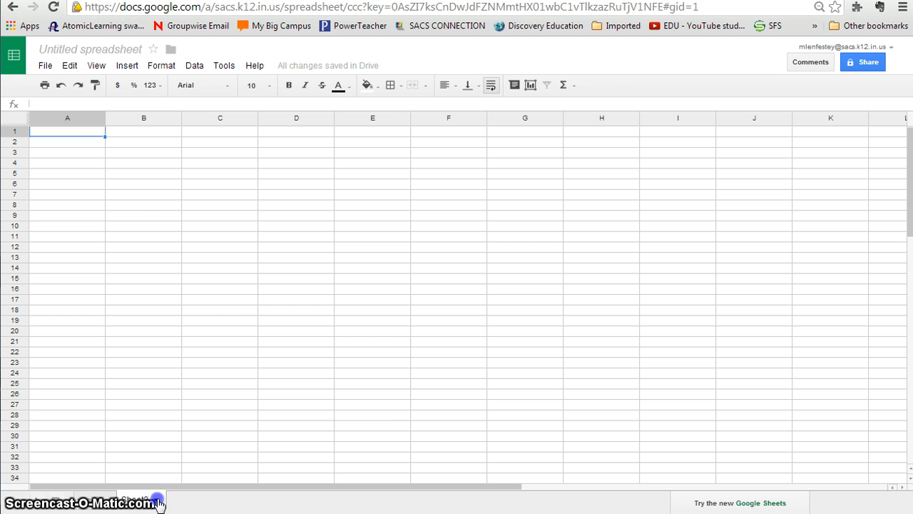
click(157, 499)
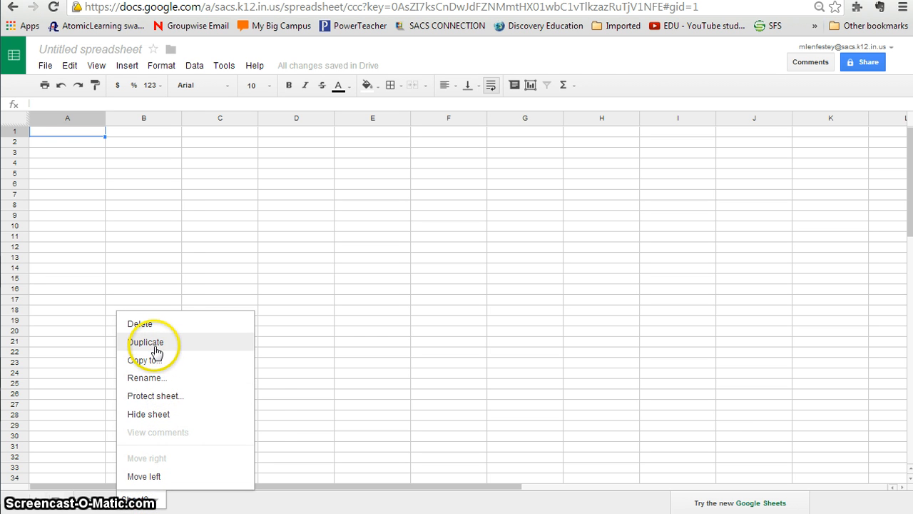
click(153, 378)
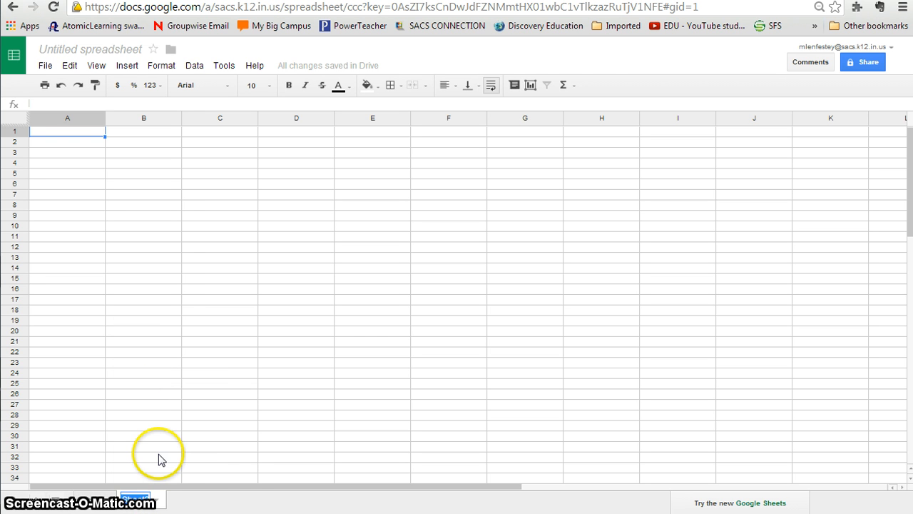
text(June)
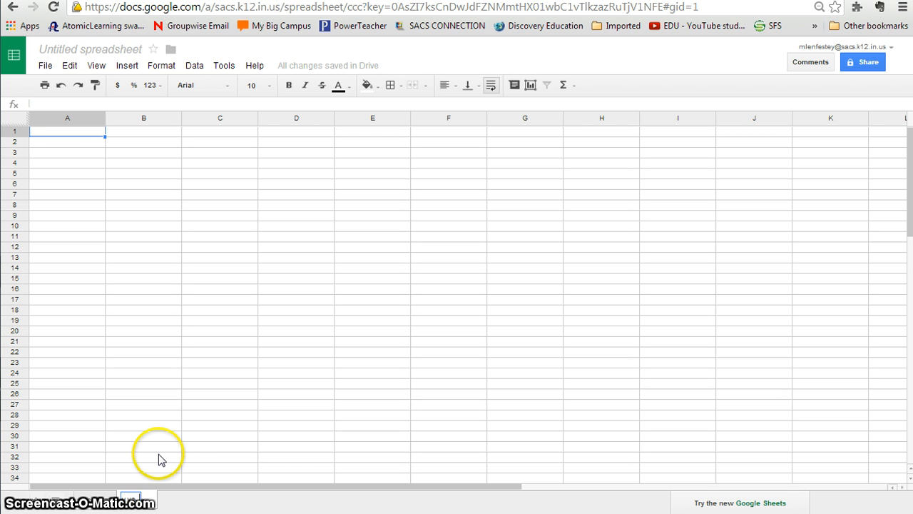
key(Return)
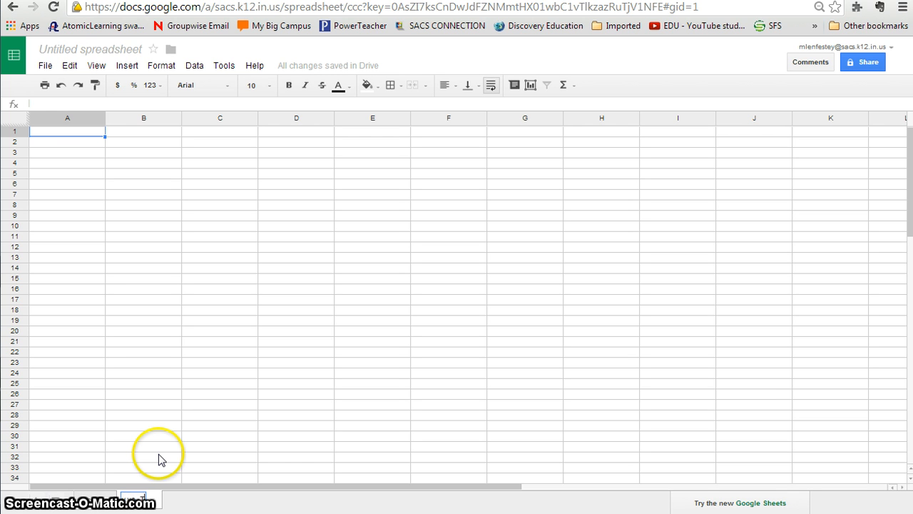
- Enter the headers T (N) in A1 and v (m/s) in B1 of the second sheet
click(61, 135)
text(T (N)
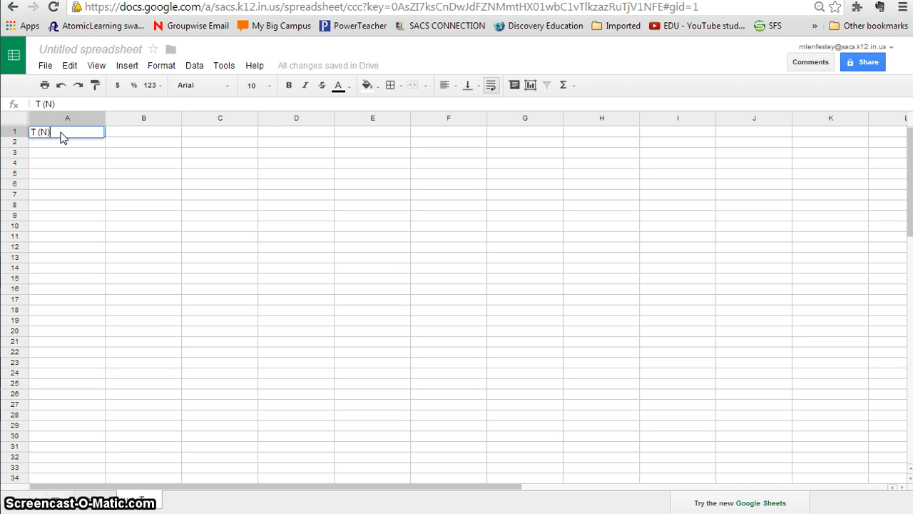
key(Tab)
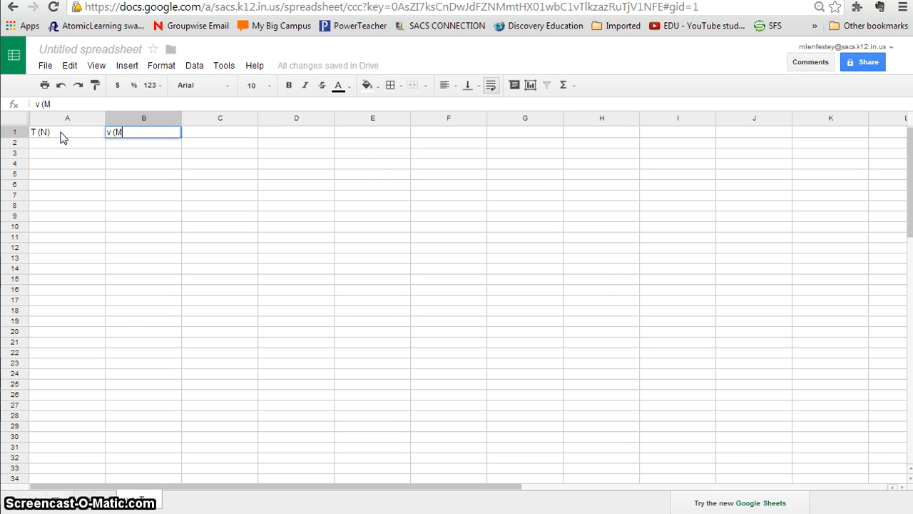
text(v (M)
key(BackSpace)
text(m/s)
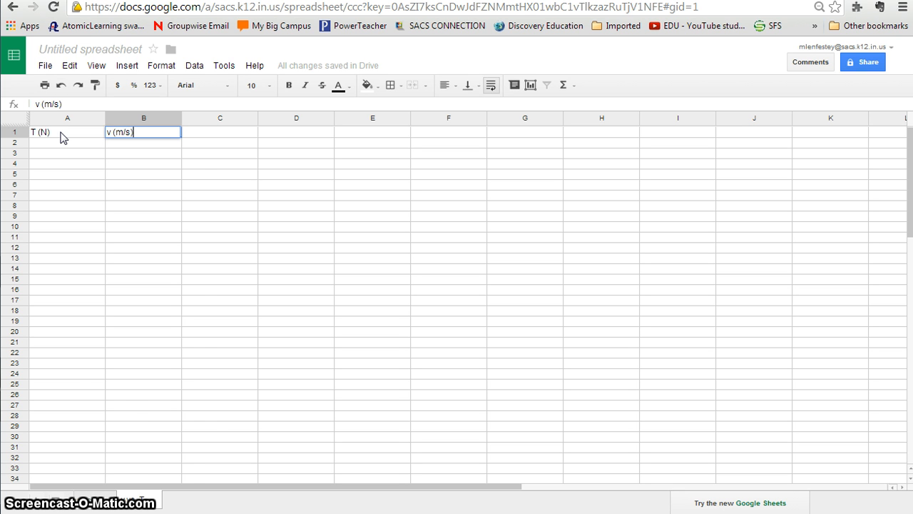
click(193, 449)
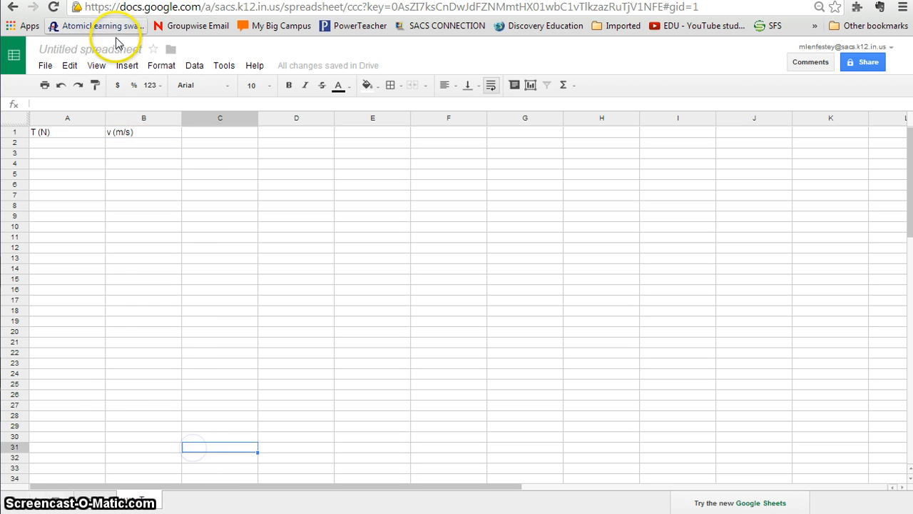
- Insert a third blank sheet into the spreadsheet
click(130, 67)
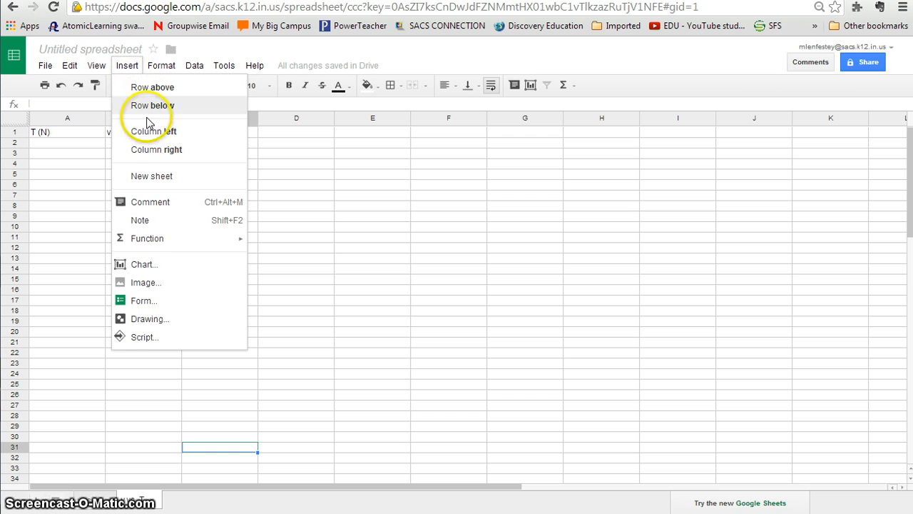
click(153, 185)
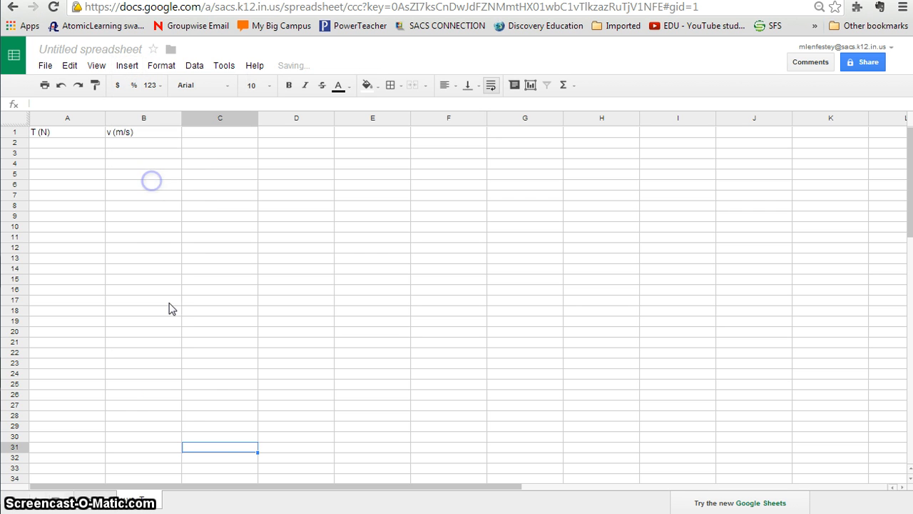
click(182, 496)
click(179, 440)
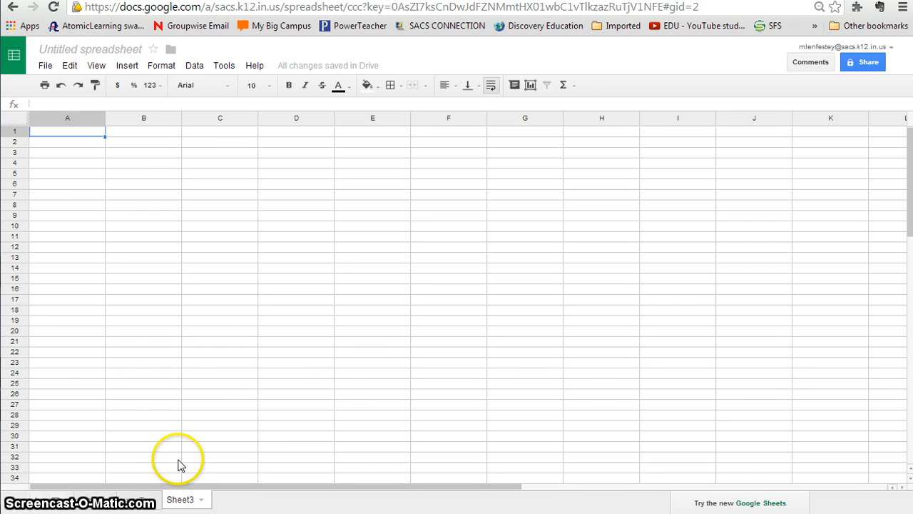
- Return to the first sheet and start sharing the spreadsheet, saving it under the name Central Force Lab
click(89, 503)
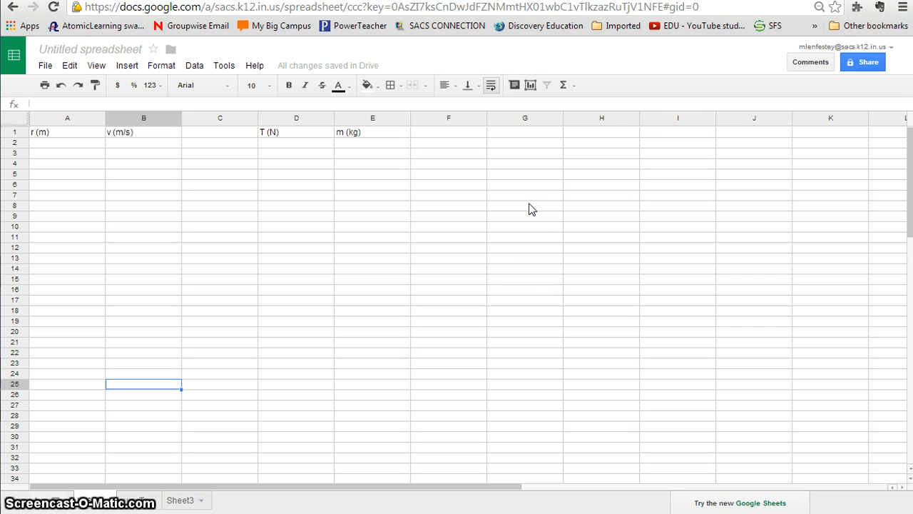
click(867, 63)
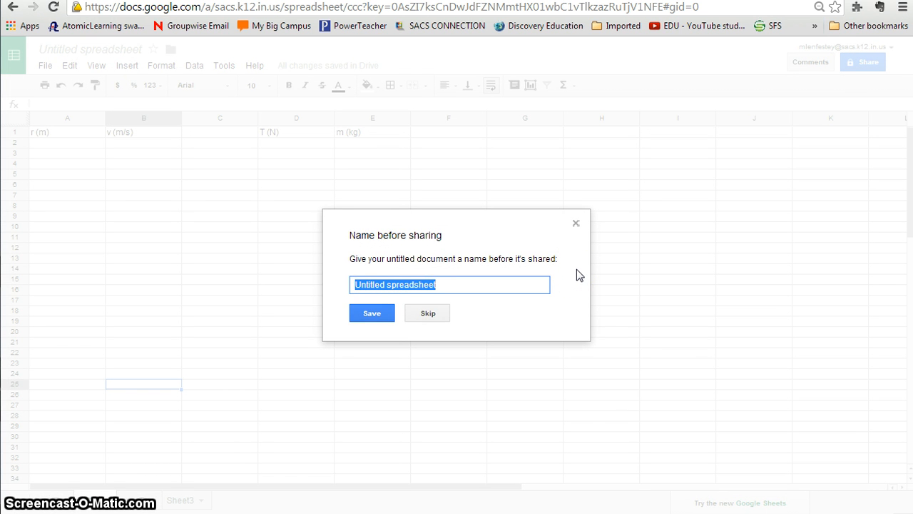
text(Central Force Lab)
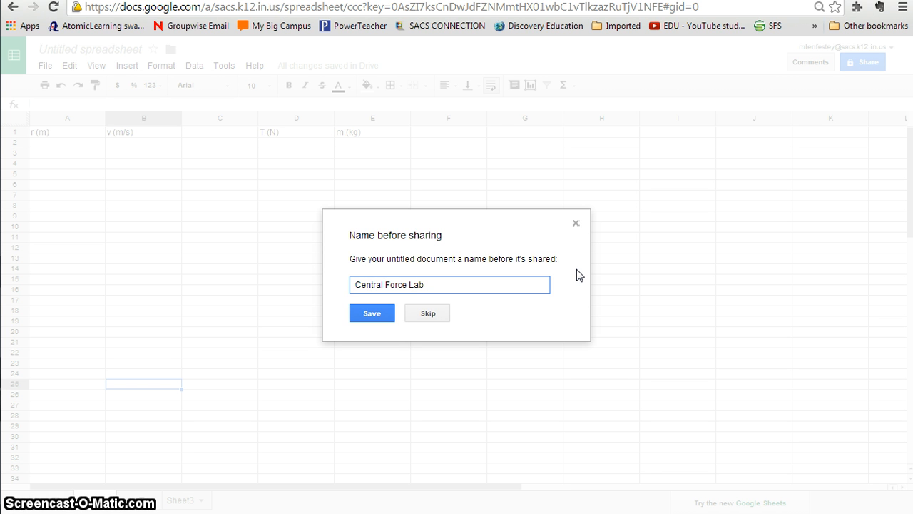
click(372, 316)
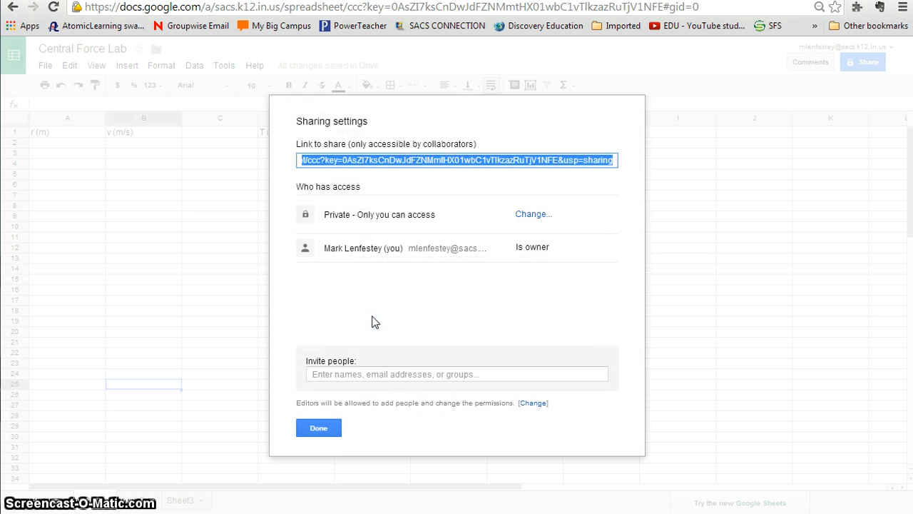
- Set the sharing visibility to People at Southwest Allen County Schools with the link and finish the sharing settings
click(537, 214)
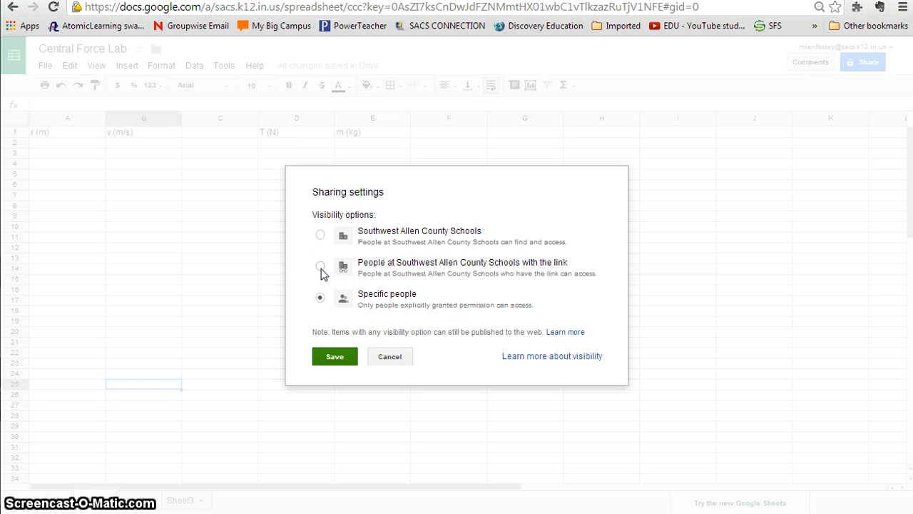
click(320, 267)
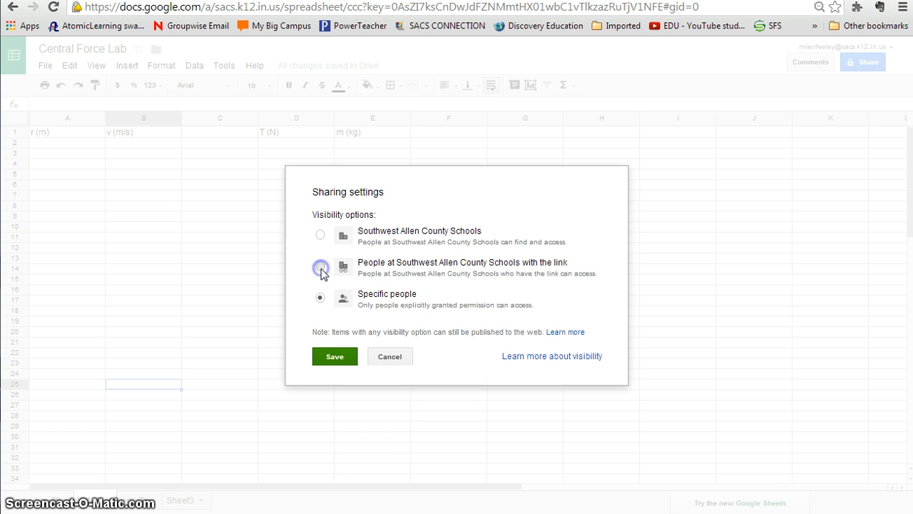
click(335, 379)
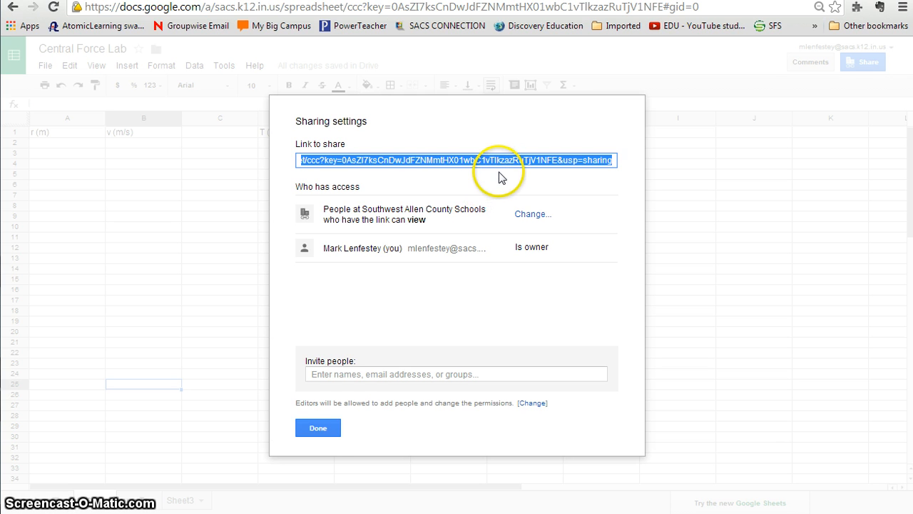
click(327, 428)
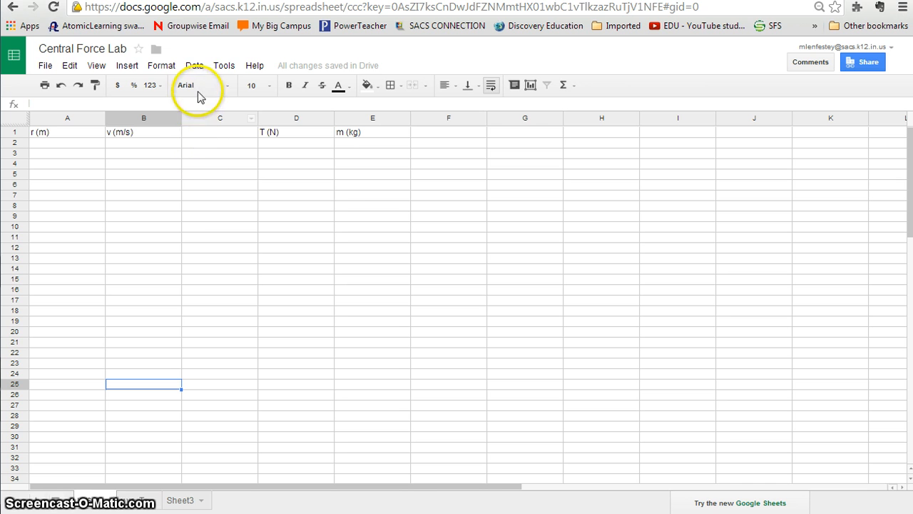
- Look through the other sheets of the spreadsheet and return to the sheet with the r (m) and v (m/s) columns
click(135, 503)
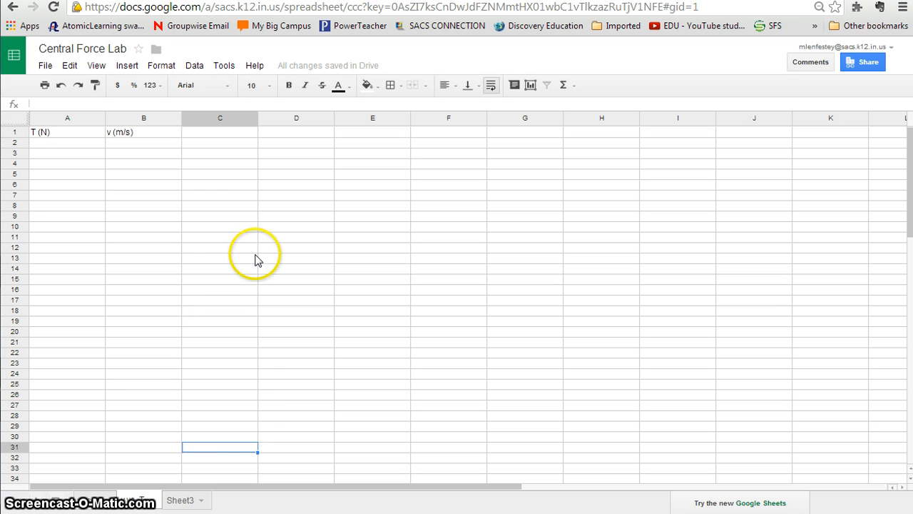
click(182, 501)
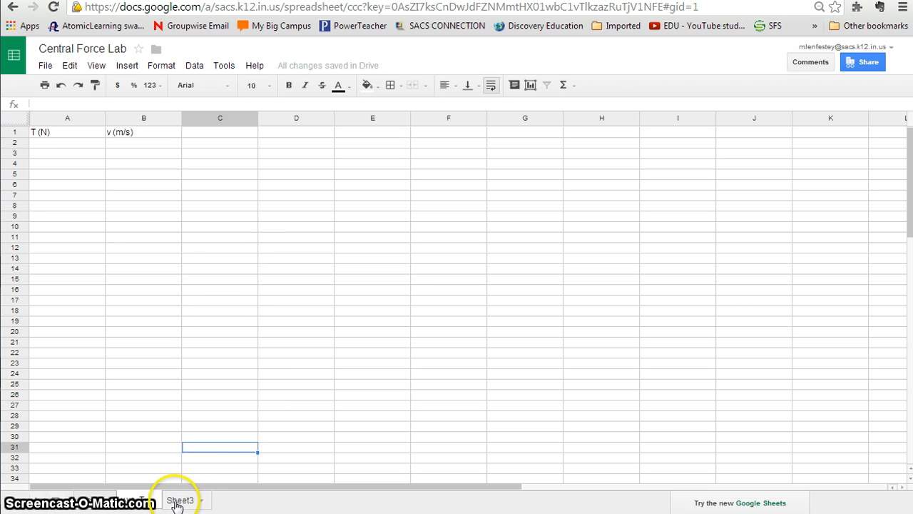
click(100, 502)
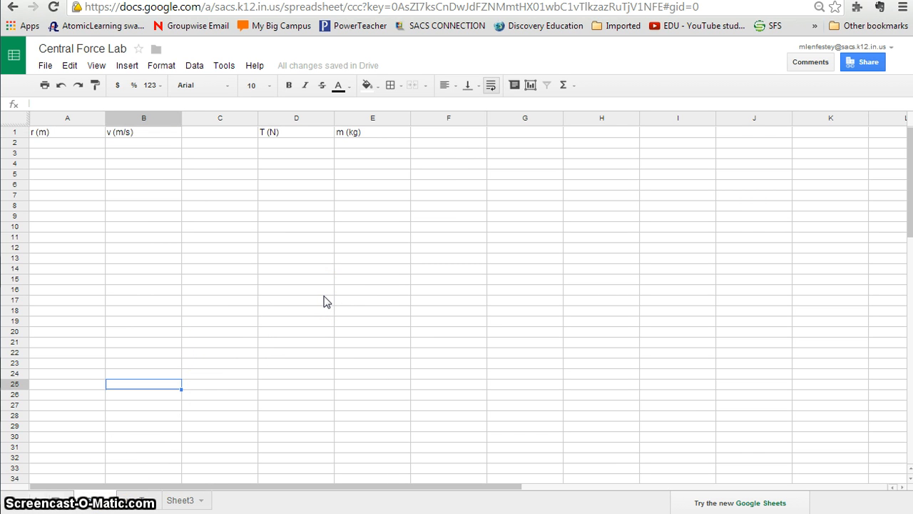
click(687, 242)
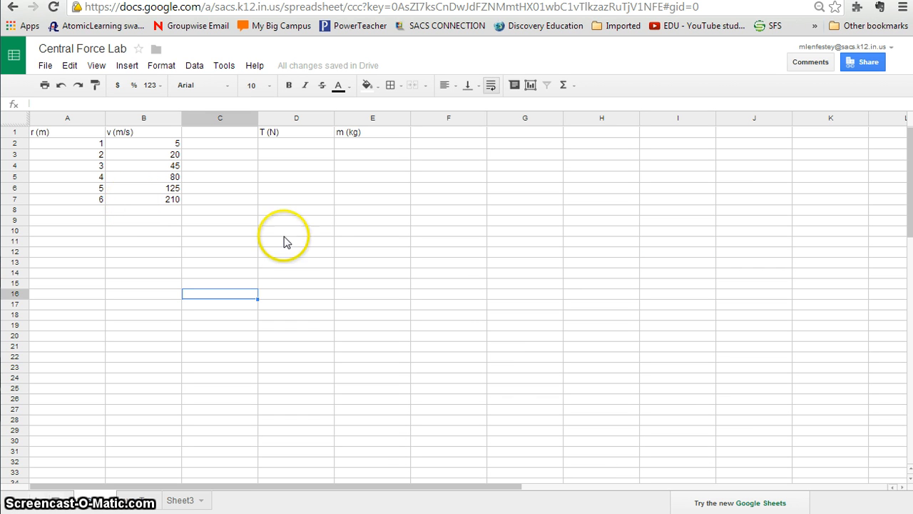
- Start a new chart and set its data range to the r and v values in A2:B7
click(240, 201)
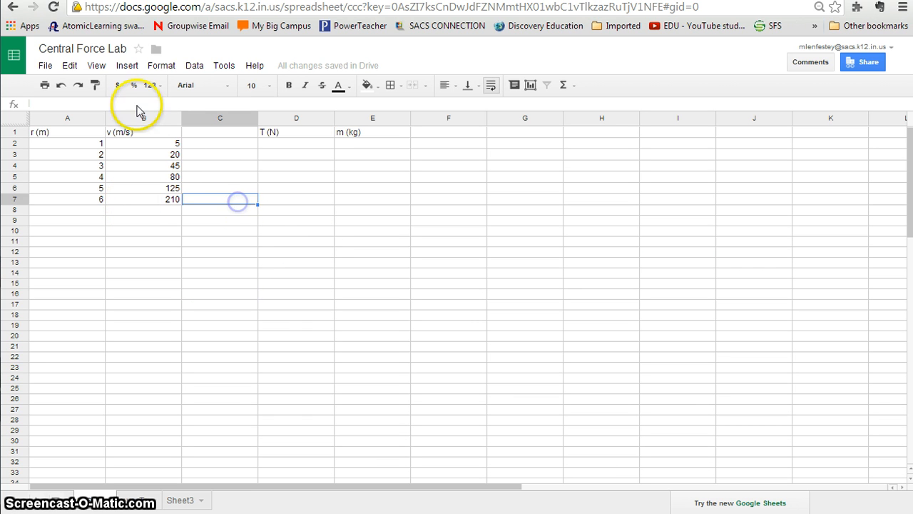
click(126, 65)
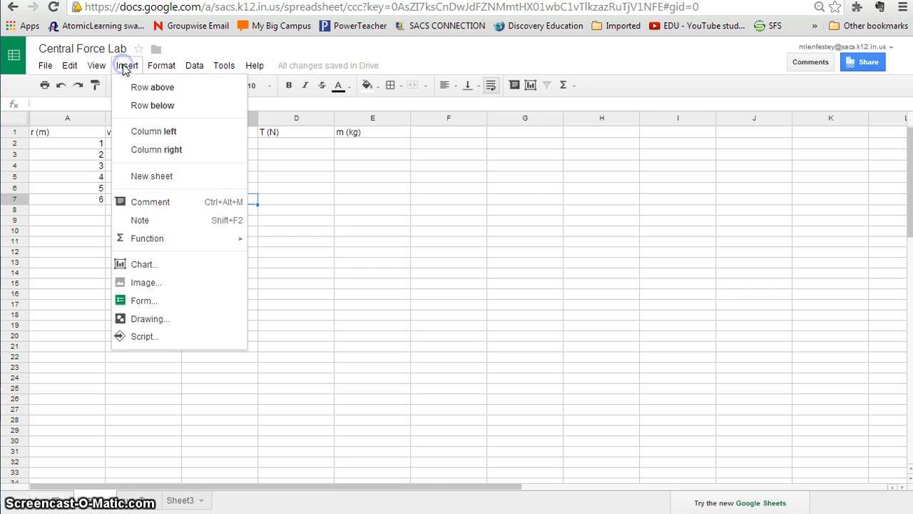
click(143, 265)
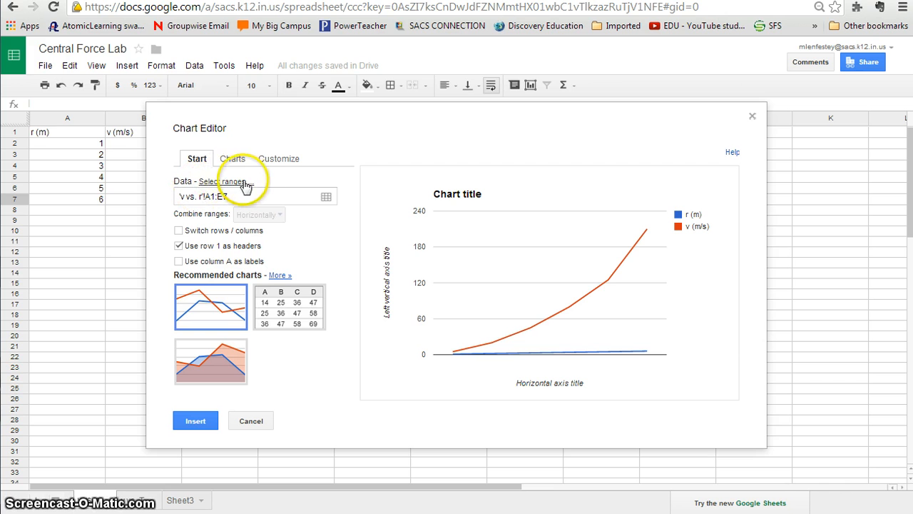
click(327, 197)
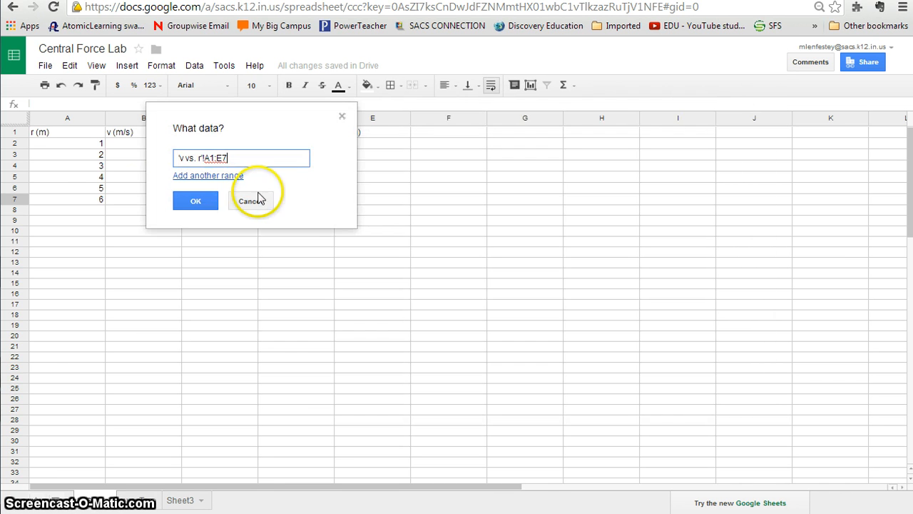
drag(80, 148, 130, 199)
click(191, 201)
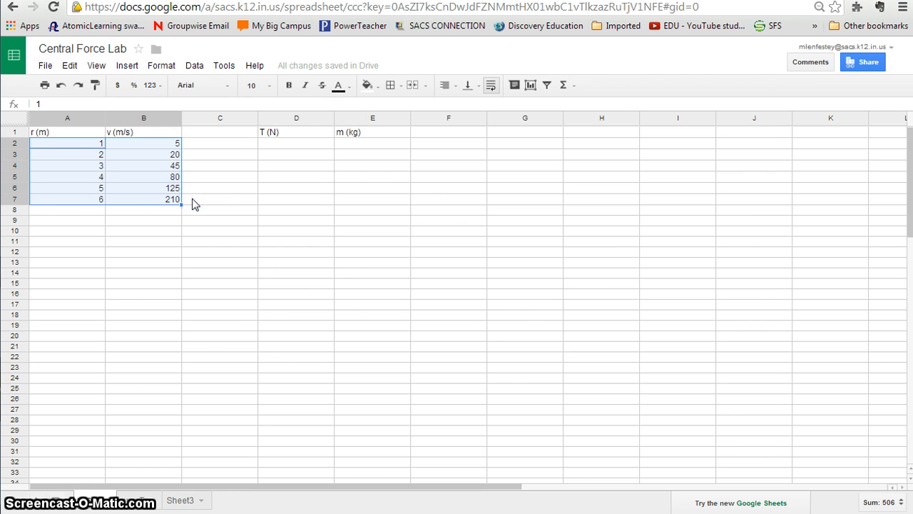
- Change the chart type to a scatter chart that shows individual points
click(245, 160)
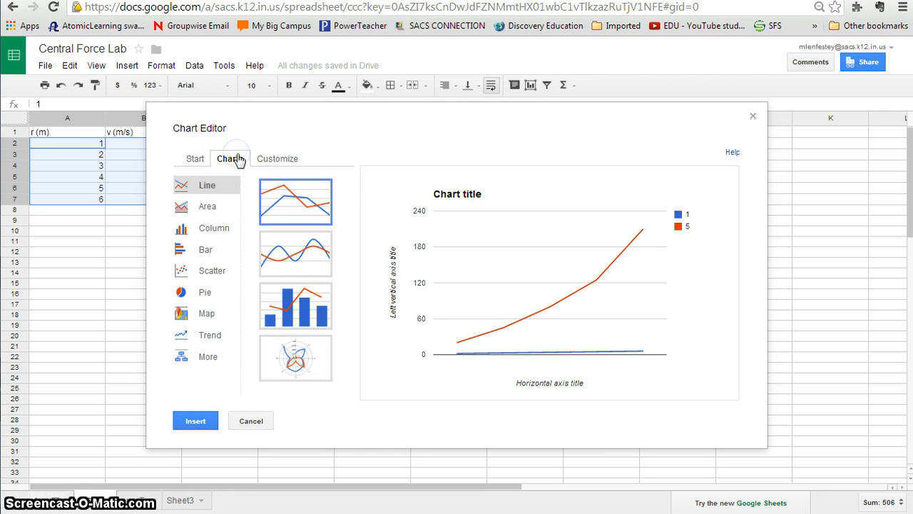
click(207, 275)
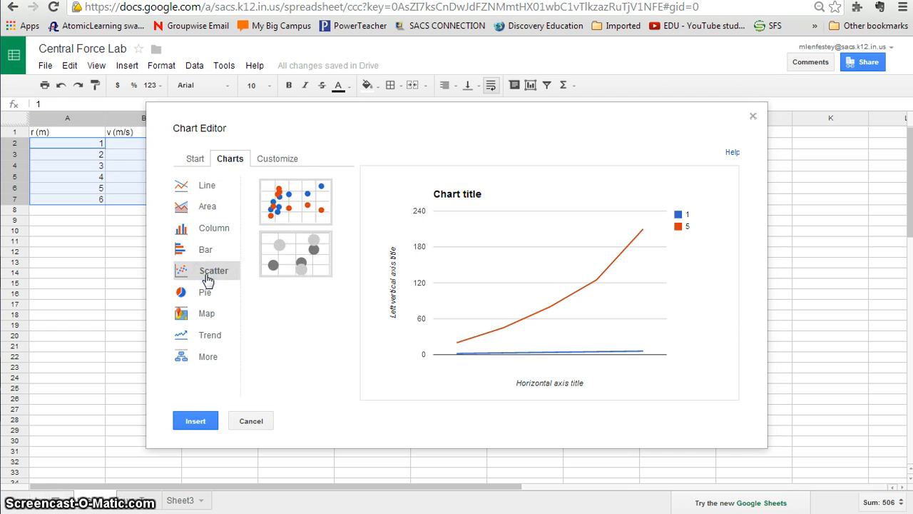
click(291, 195)
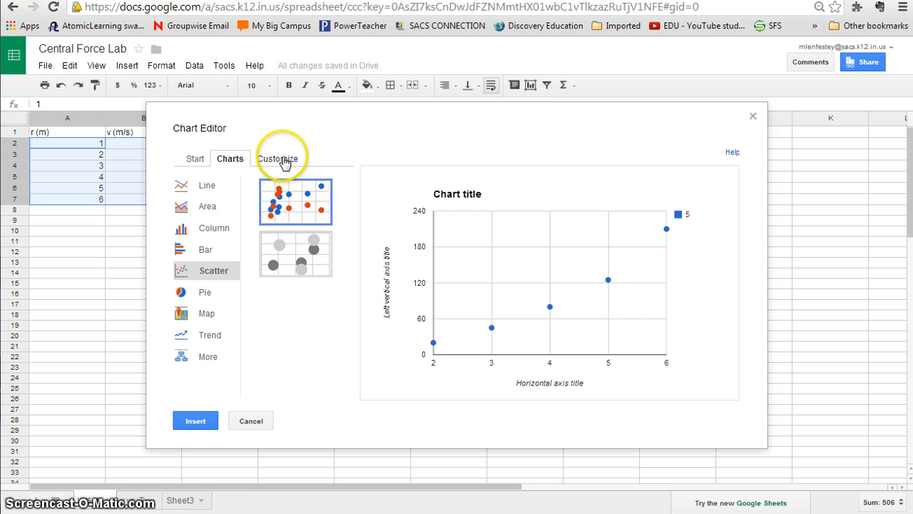
- Customize the scatter chart by setting its title to v vs. r
click(284, 164)
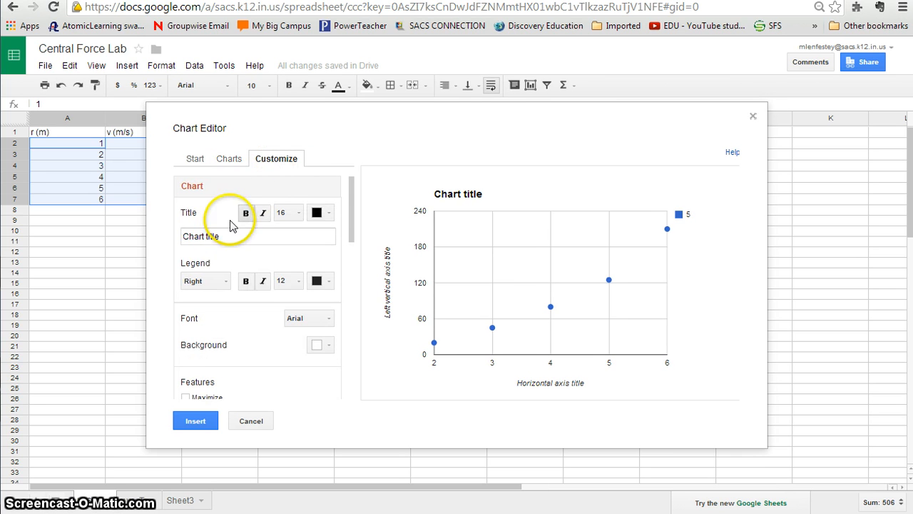
click(224, 237)
click(129, 248)
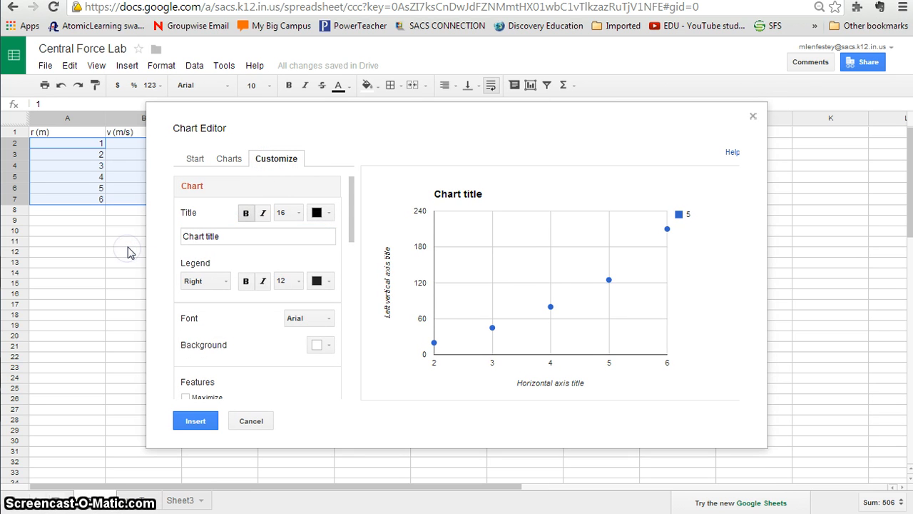
text(v vs)
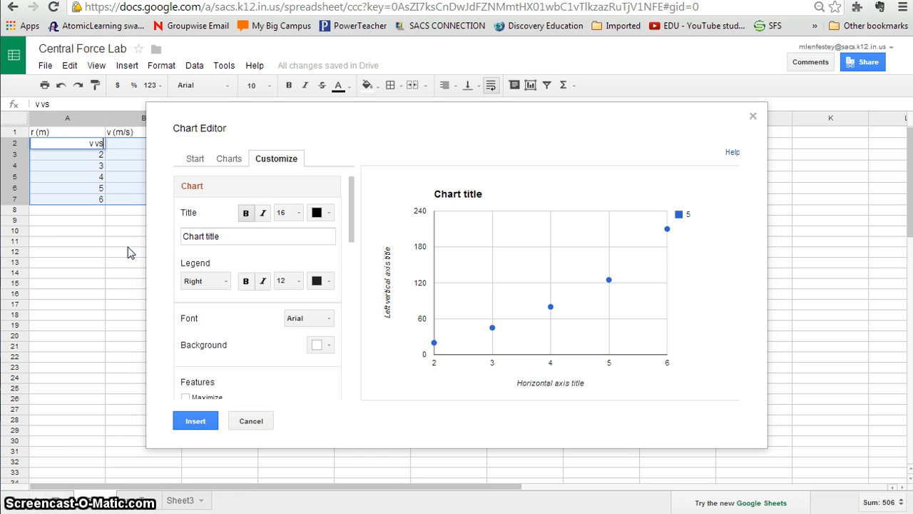
click(224, 236)
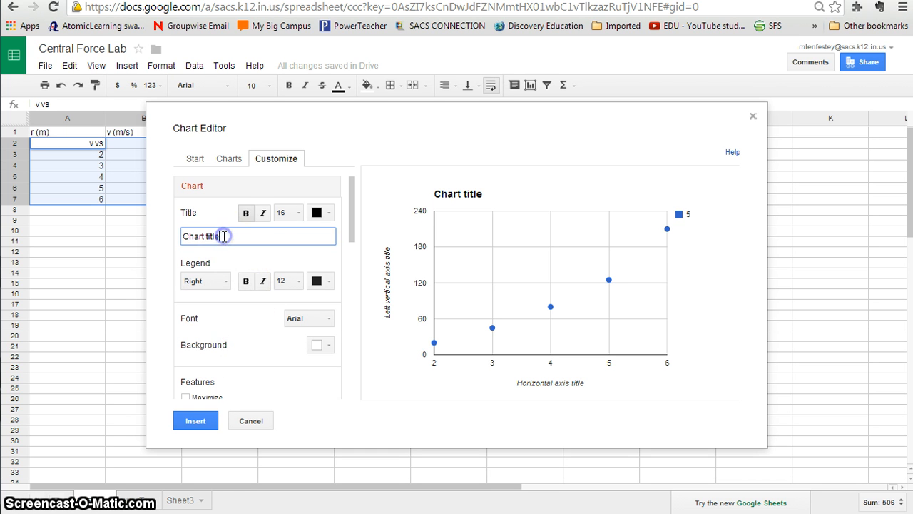
text(v vs. r)
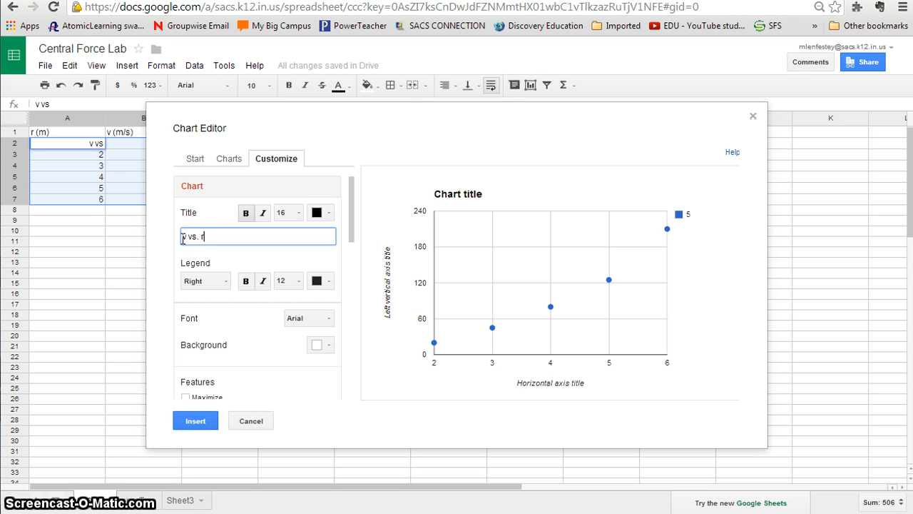
- Set the chart's legend to None
scroll(238, 316, down, 2)
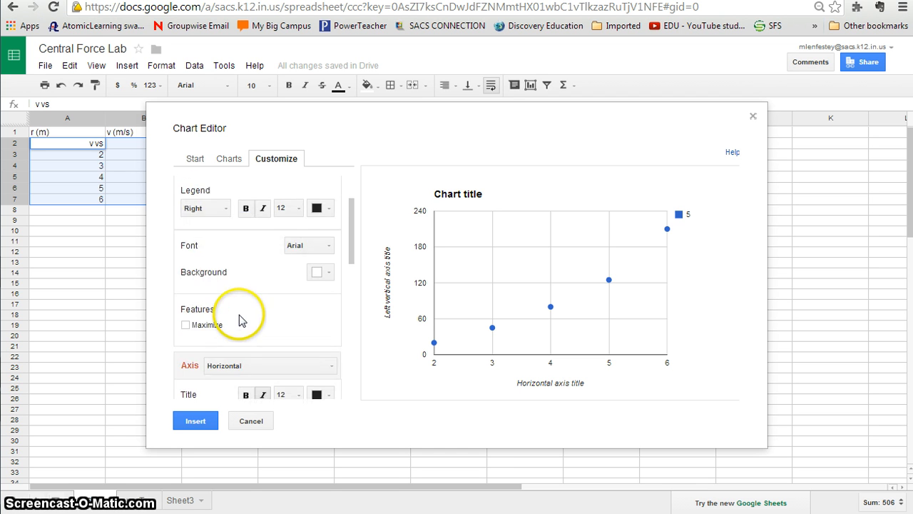
scroll(239, 317, up, 1)
click(224, 249)
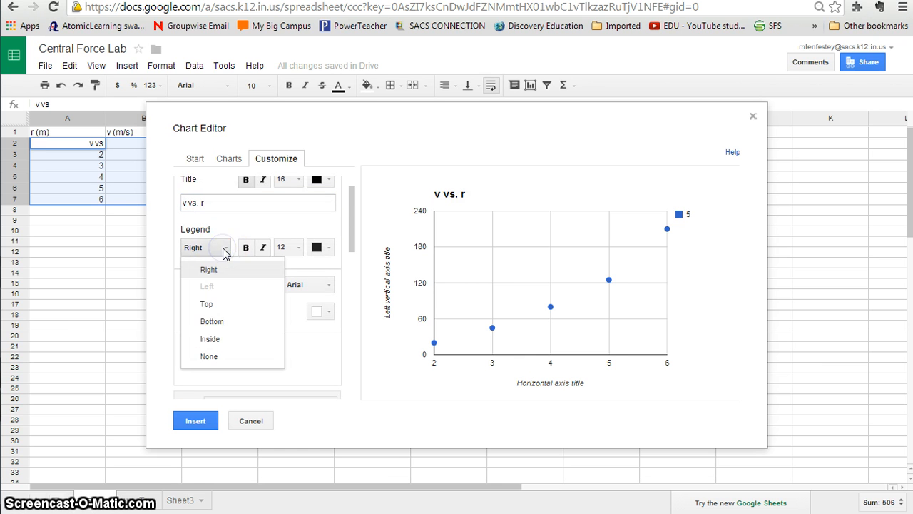
click(214, 357)
- Set the chart's horizontal axis title to r (m)
scroll(242, 320, down, 4)
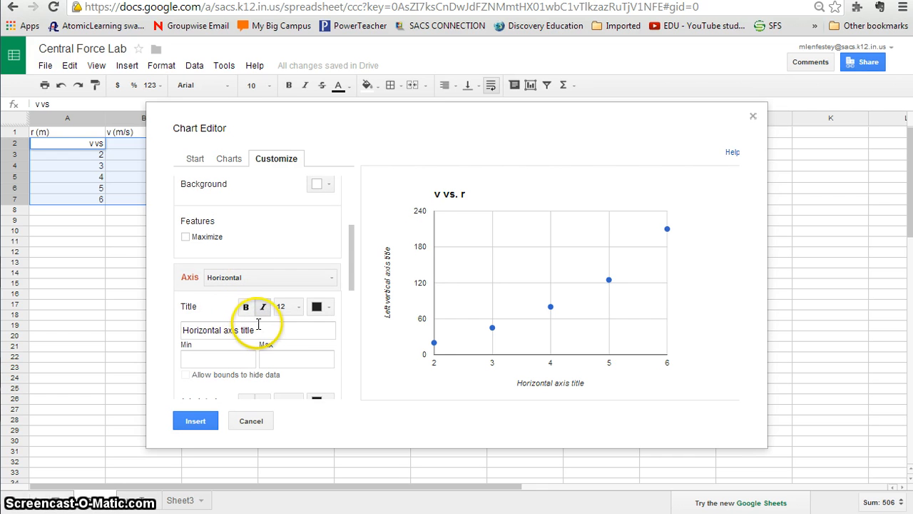
click(191, 334)
drag(193, 335, 164, 337)
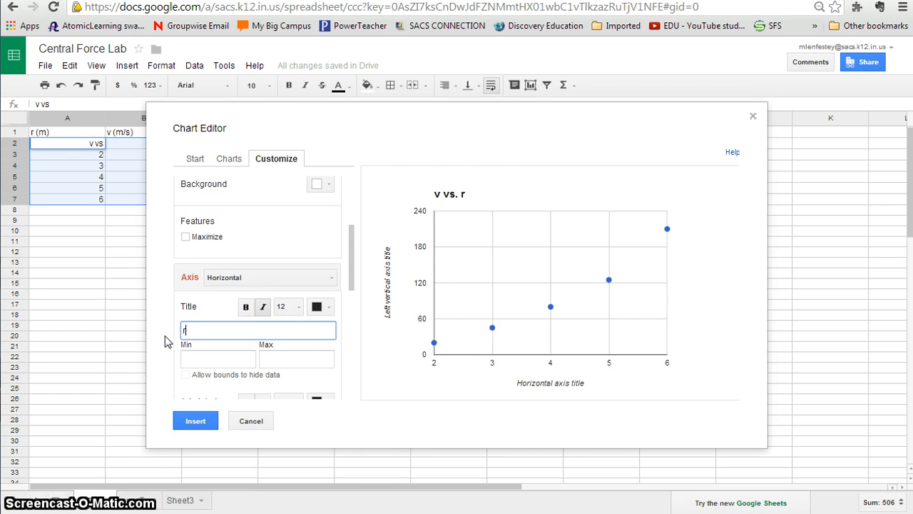
text(r (m))
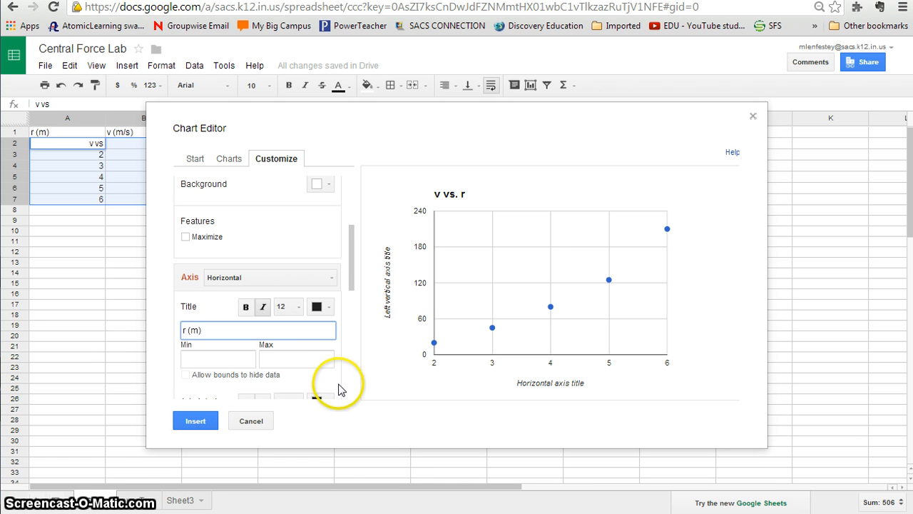
- Switch to the left vertical axis settings and set that axis title to v (m/s)
scroll(341, 389, down, 1)
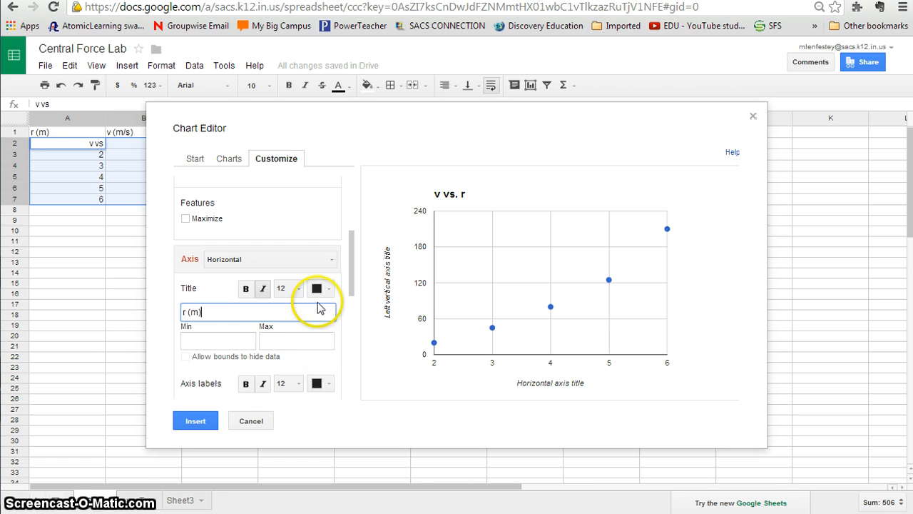
click(314, 265)
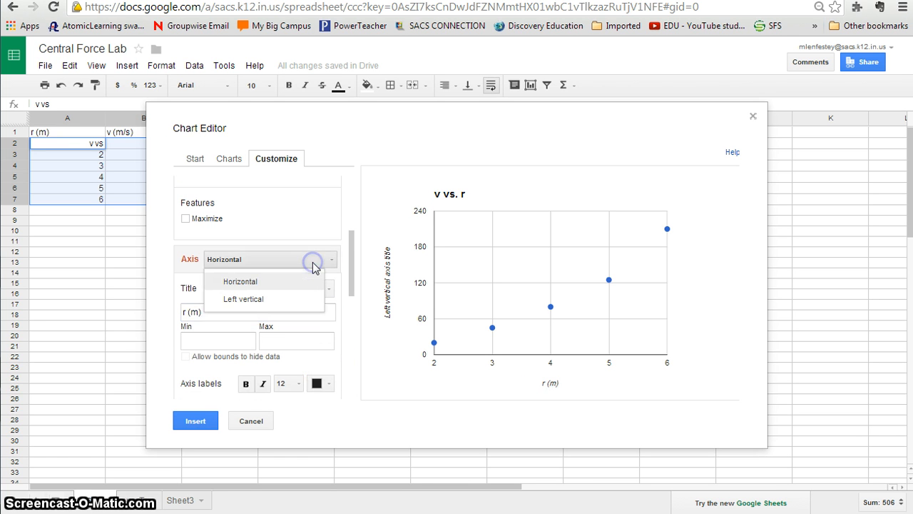
click(286, 304)
drag(245, 312, 135, 320)
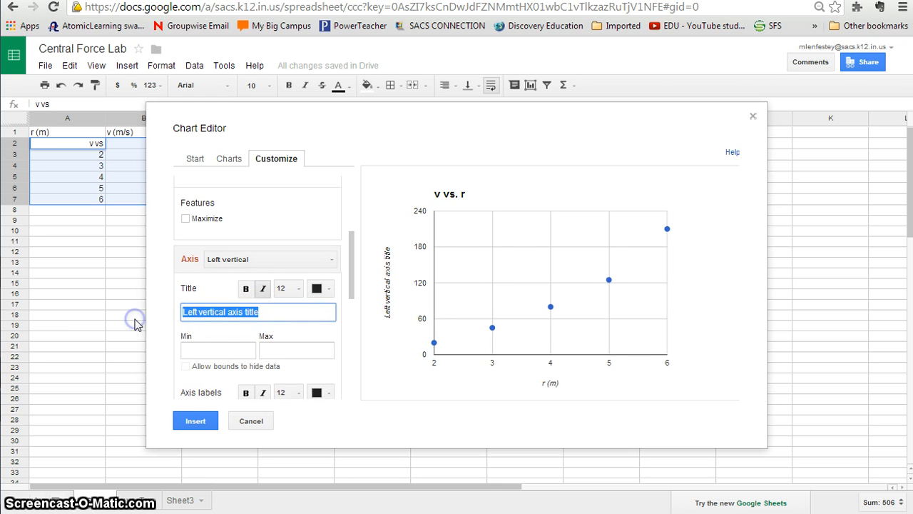
text(v)
drag(271, 316, 153, 312)
text(v)
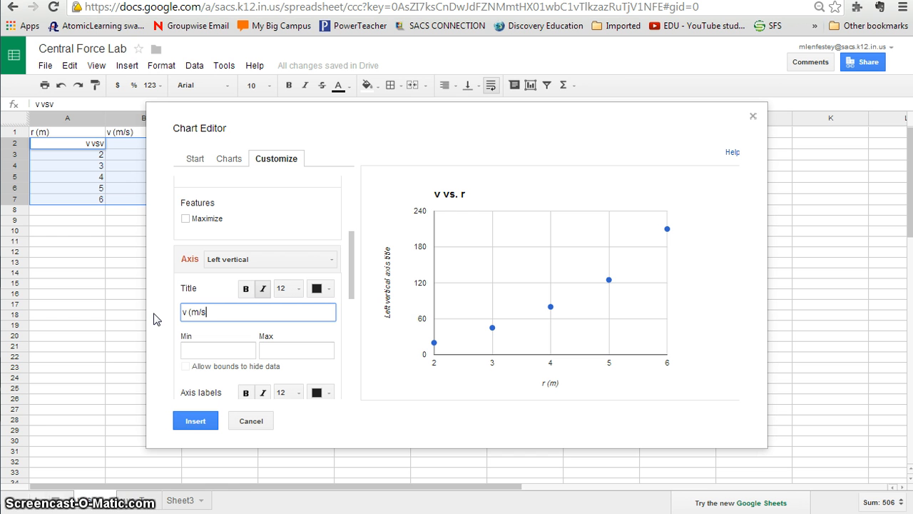
- Insert the finished chart into the sheet and move it clear of the data columns, just below the T (N) and m (kg) headers
scroll(214, 378, down, 4)
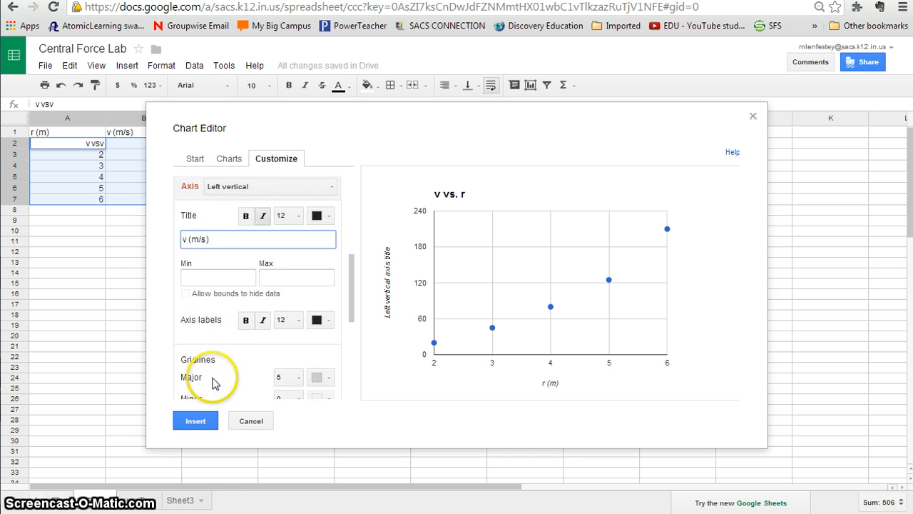
scroll(214, 384, down, 3)
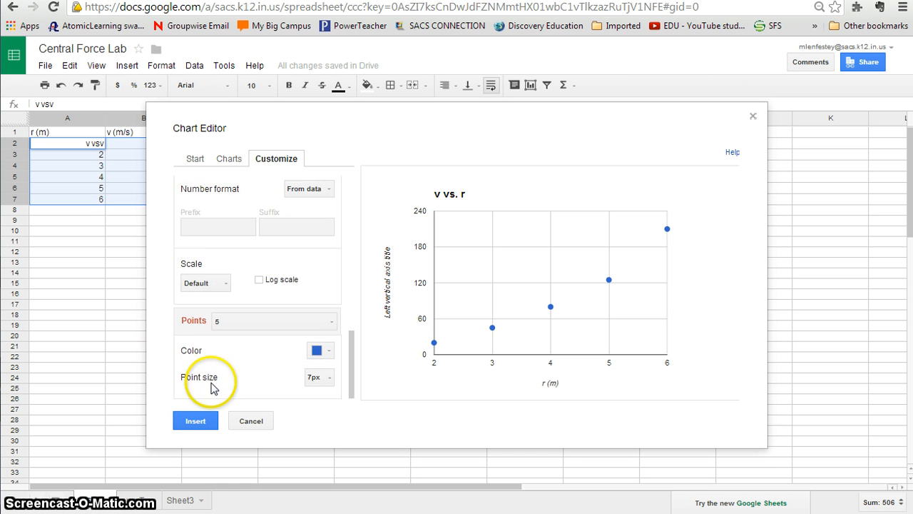
click(188, 422)
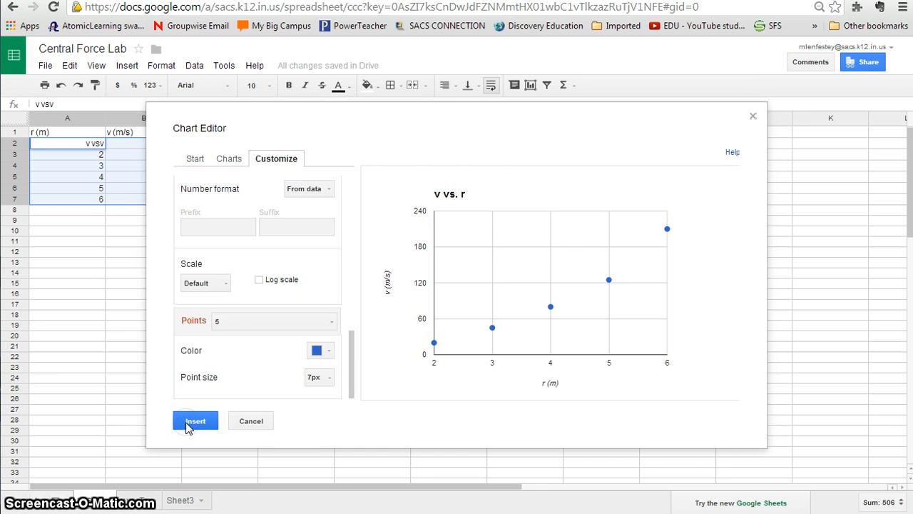
click(377, 257)
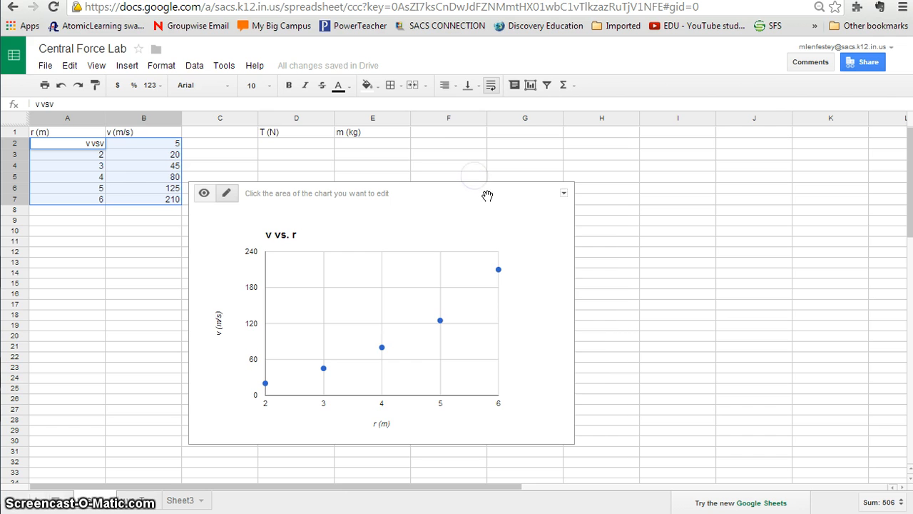
drag(509, 185, 560, 148)
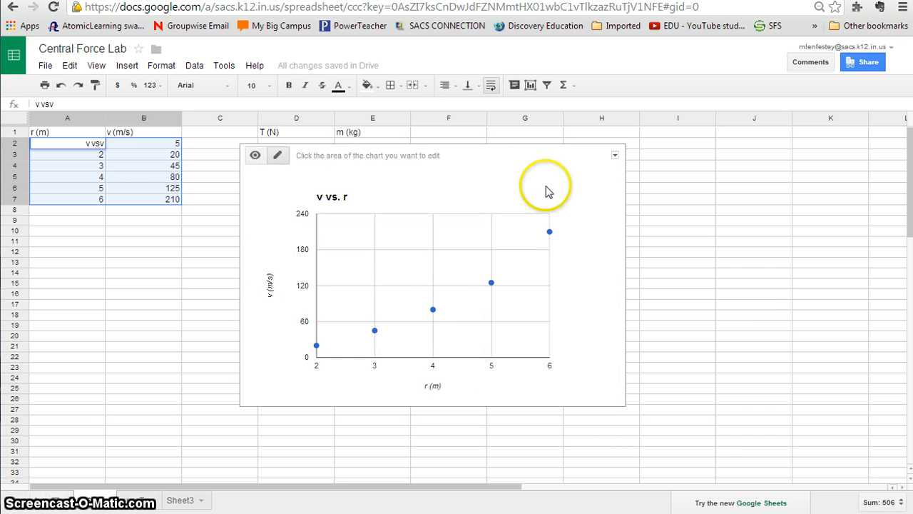
click(746, 287)
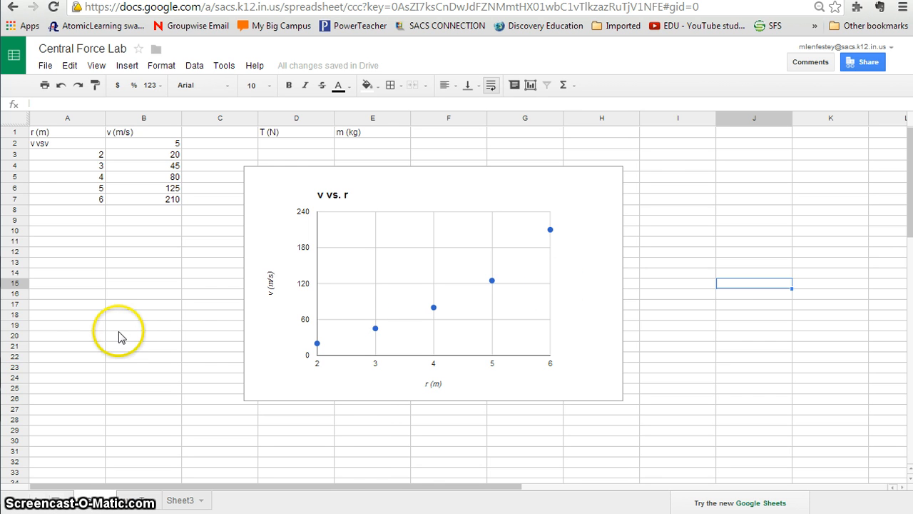
click(45, 65)
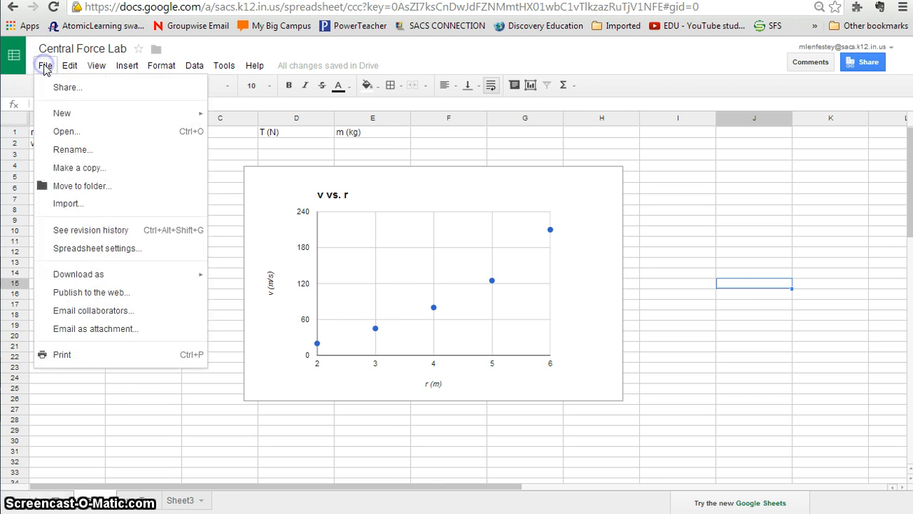
click(46, 68)
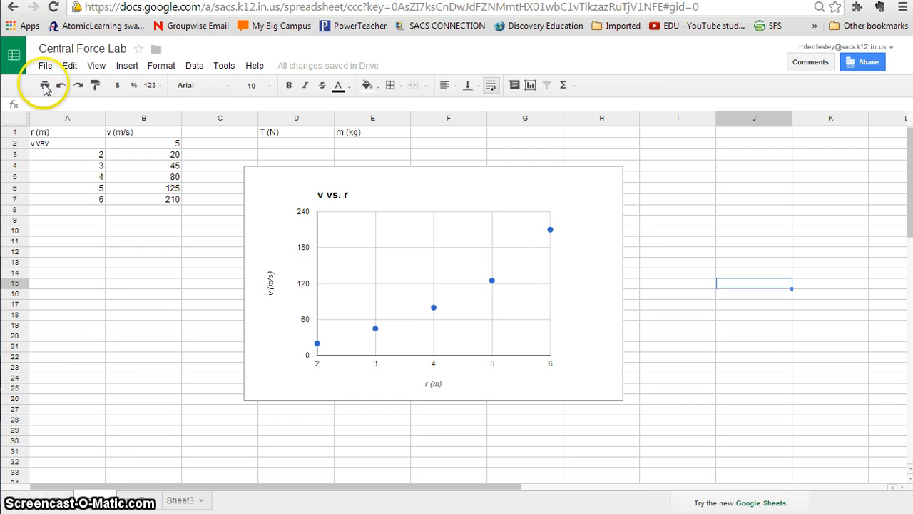
- Replace the mistyped entry in cell A2, under the r (m) header, with 1
click(57, 145)
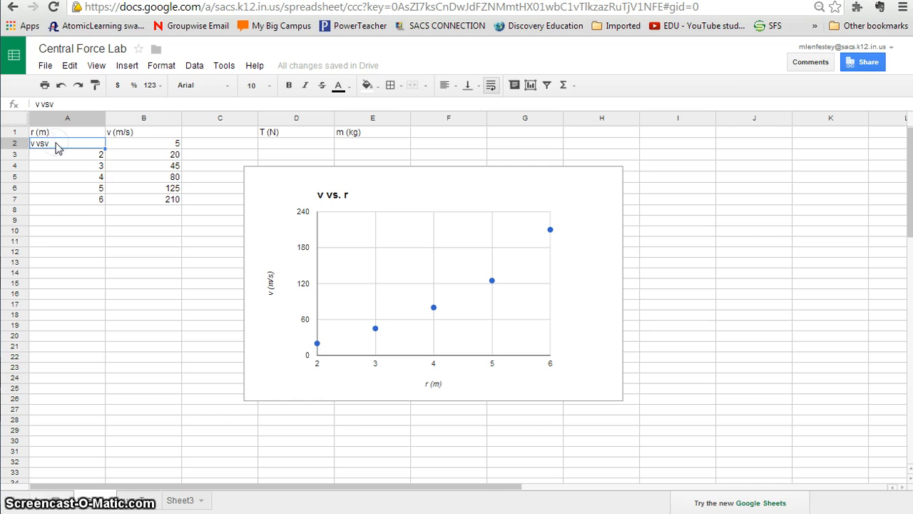
text(1)
click(89, 229)
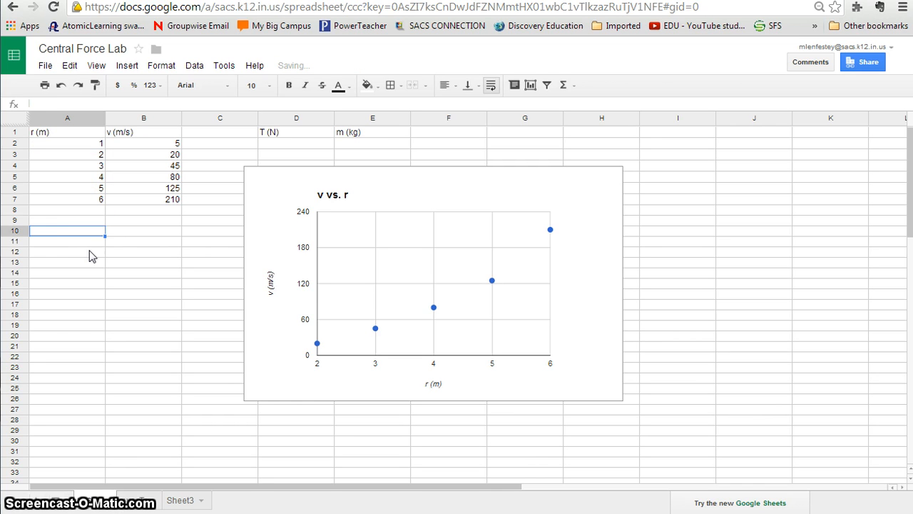
- Download the spreadsheet as a Microsoft Excel (.xlsx) file, open it in Excel and enable editing
click(45, 67)
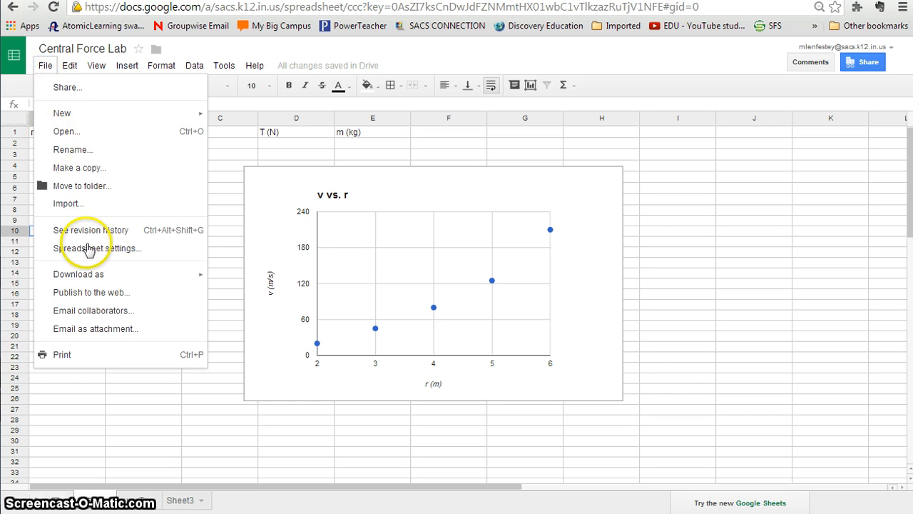
mouse_move(75, 277)
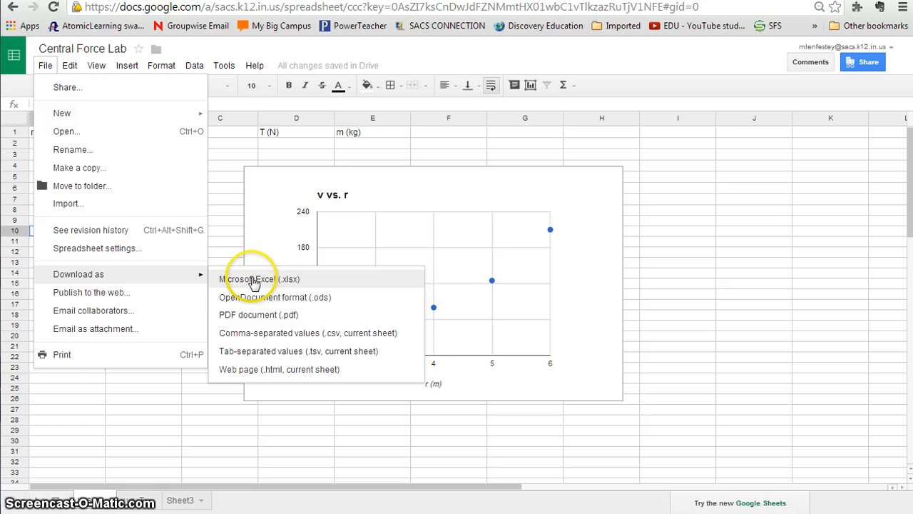
click(253, 280)
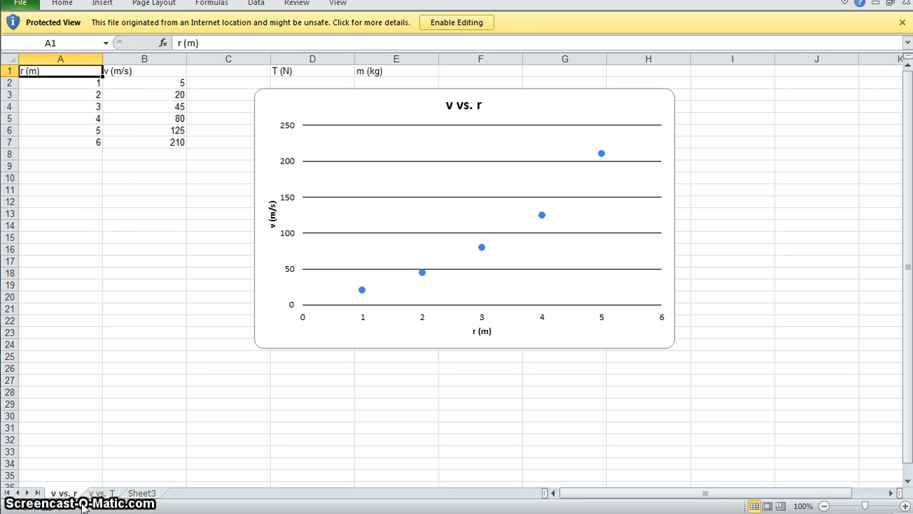
click(462, 24)
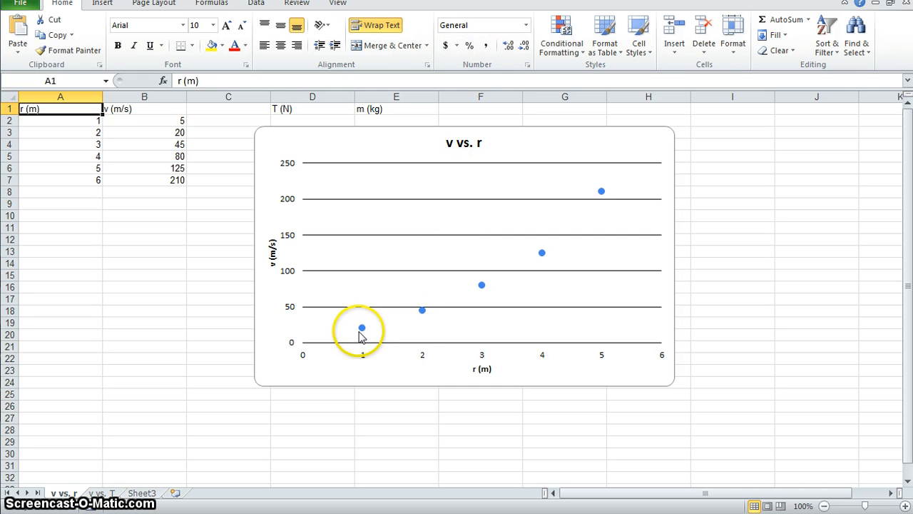
- Add a linear trendline to the v vs. r data points, displaying its equation and R-squared value on the chart
click(362, 329)
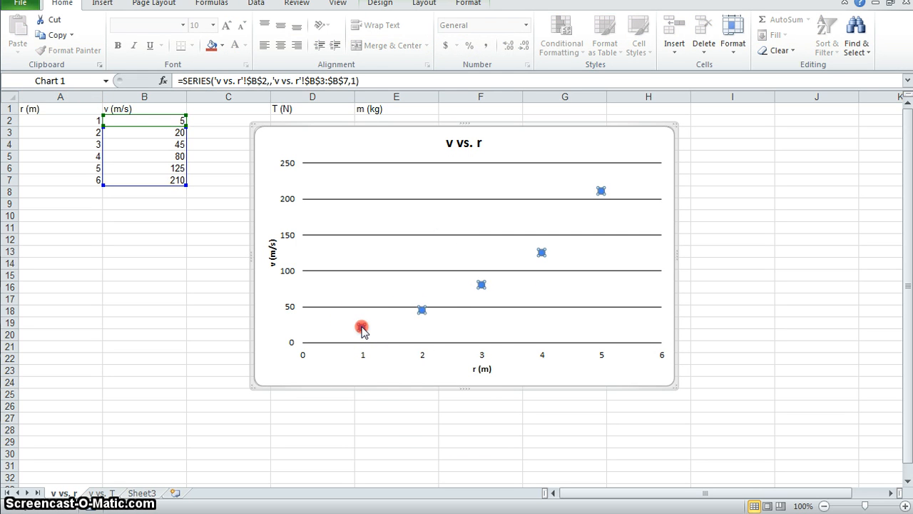
right_click(361, 329)
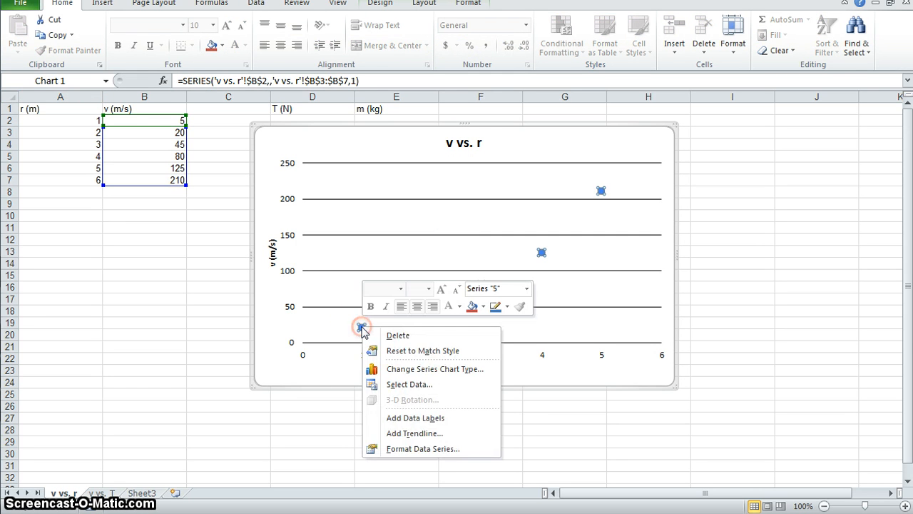
click(411, 435)
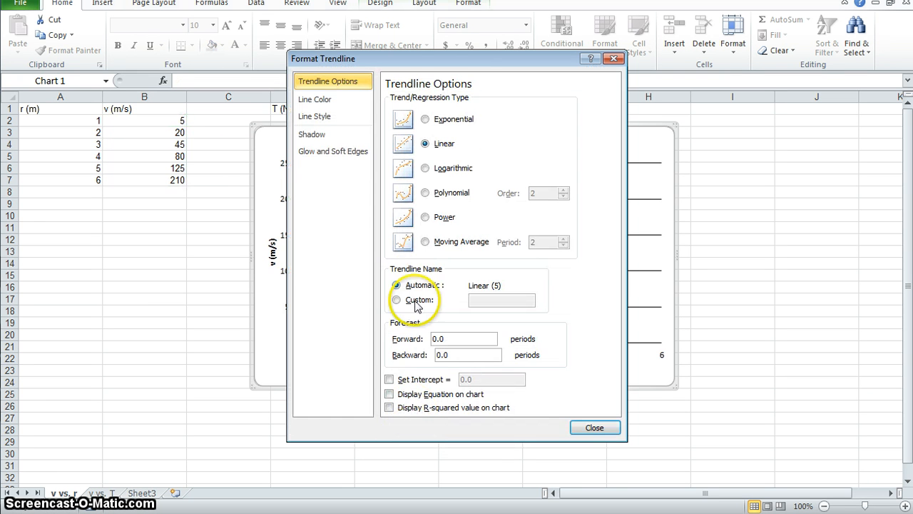
click(389, 394)
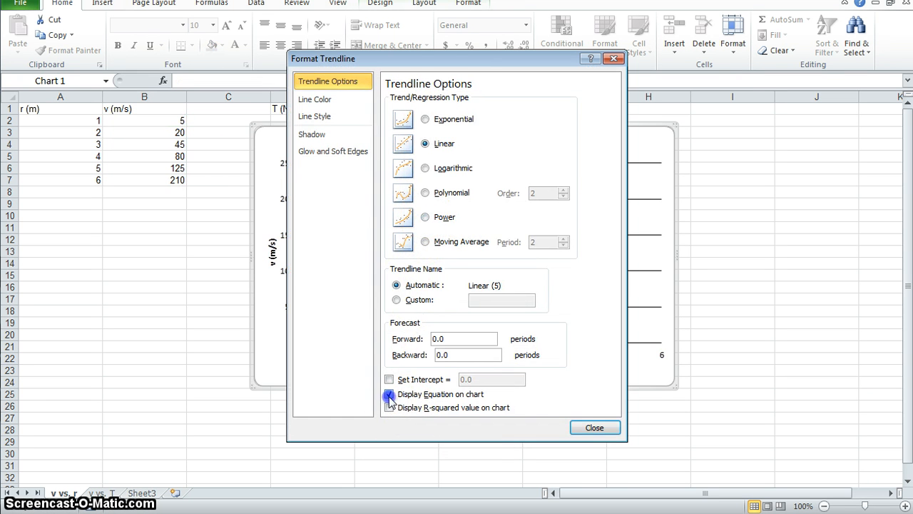
click(606, 430)
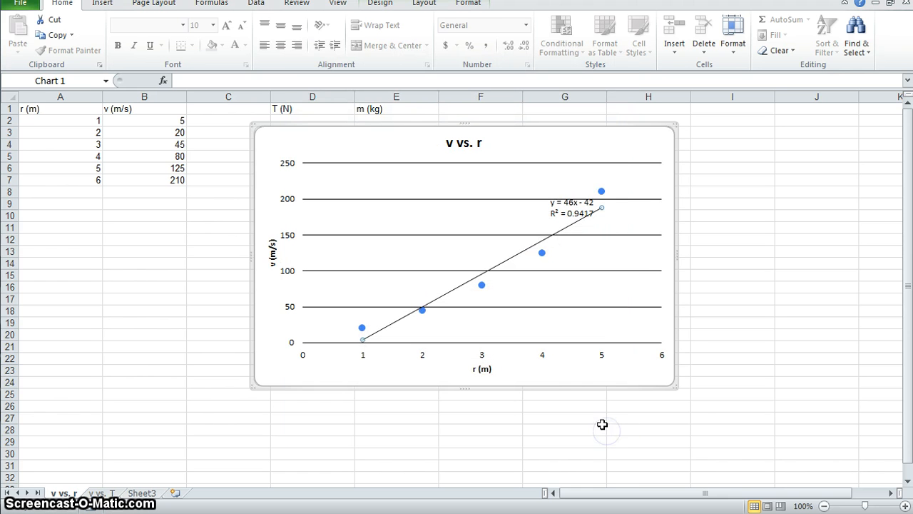
- Move the trendline equation label beside the chart title, and shift the chart away from the data to columns E through I
click(557, 207)
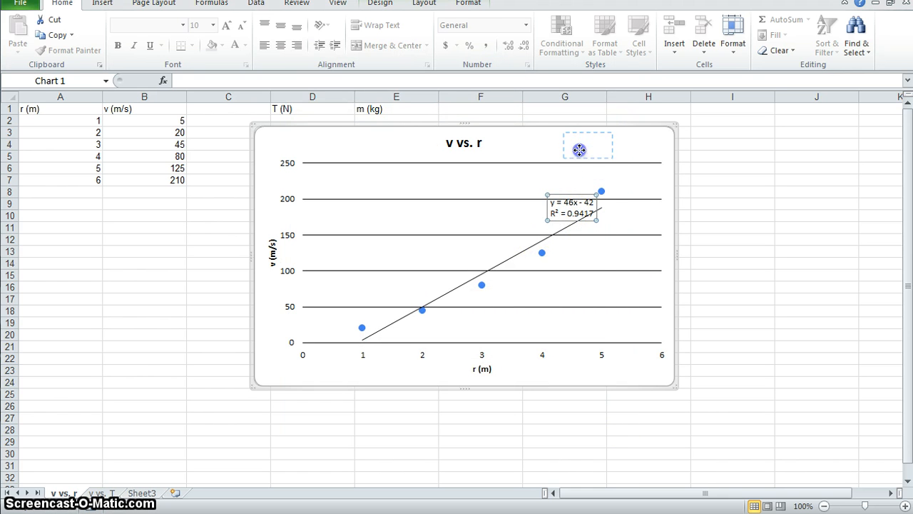
drag(579, 150, 647, 116)
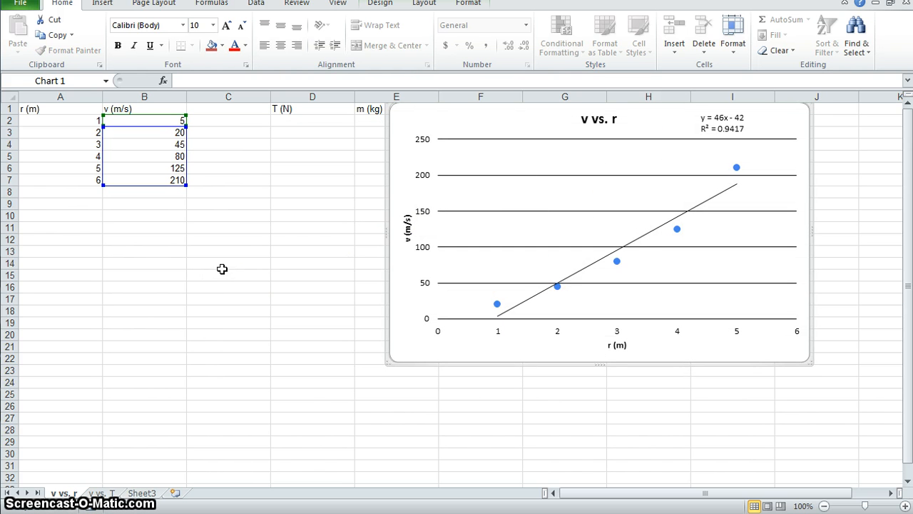
click(205, 332)
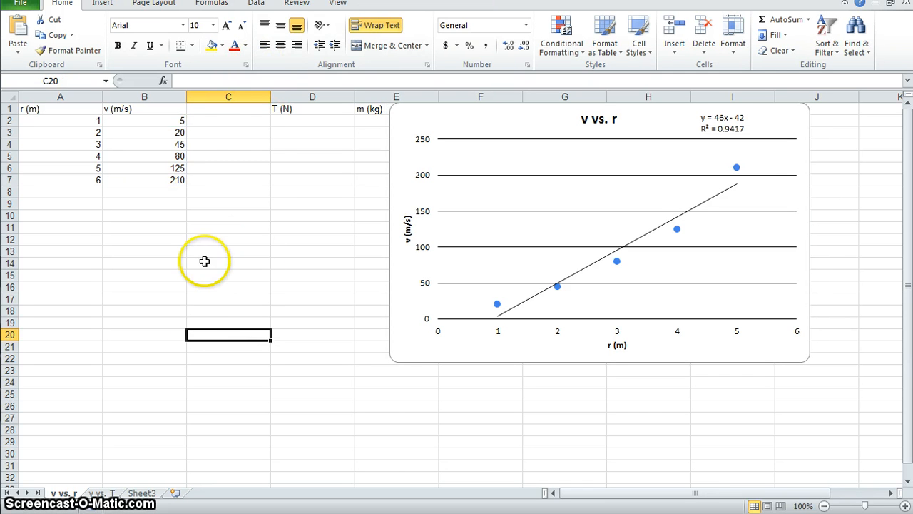